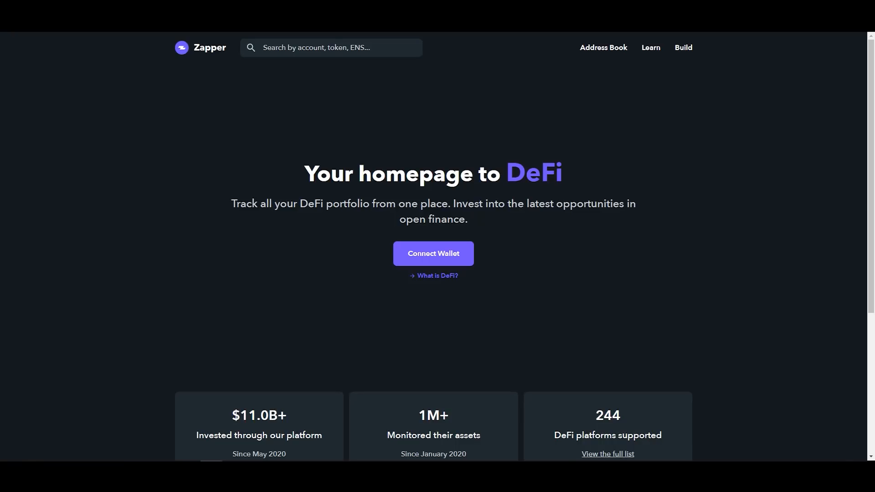
Step: Connect a MetaMask wallet to Zapper from the homepage
scroll(318, 328, down, 5)
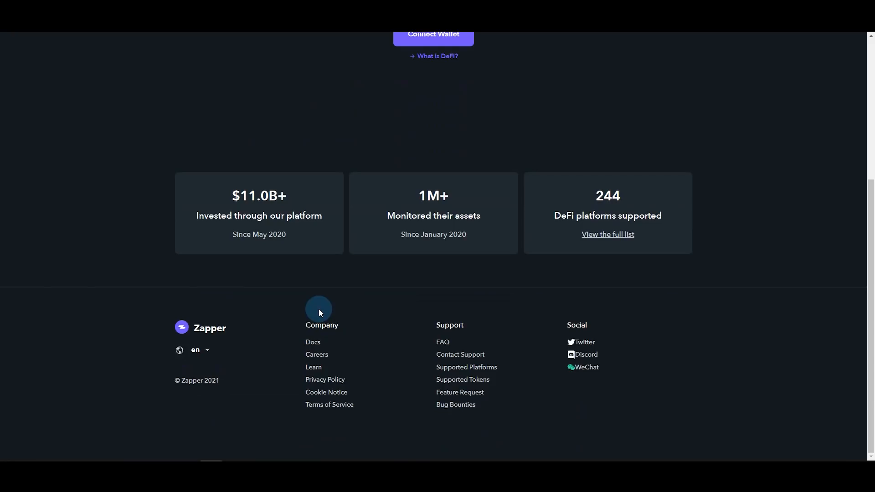
scroll(319, 308, up, 5)
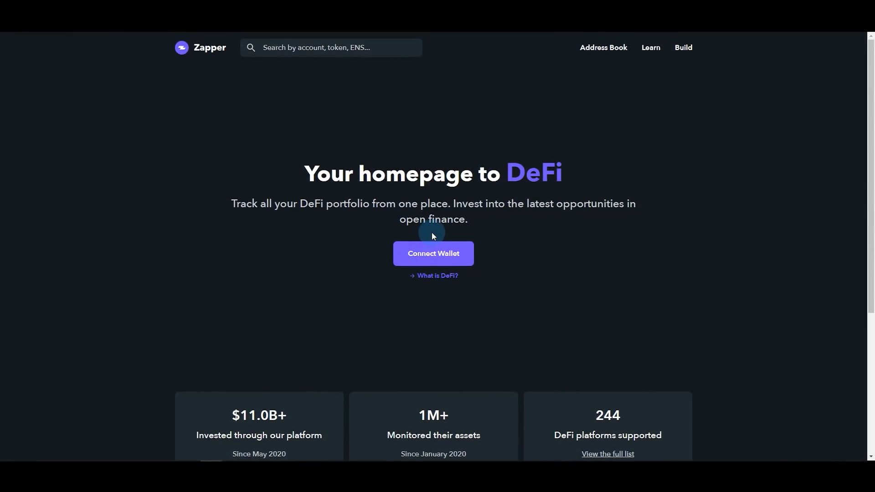
click(446, 254)
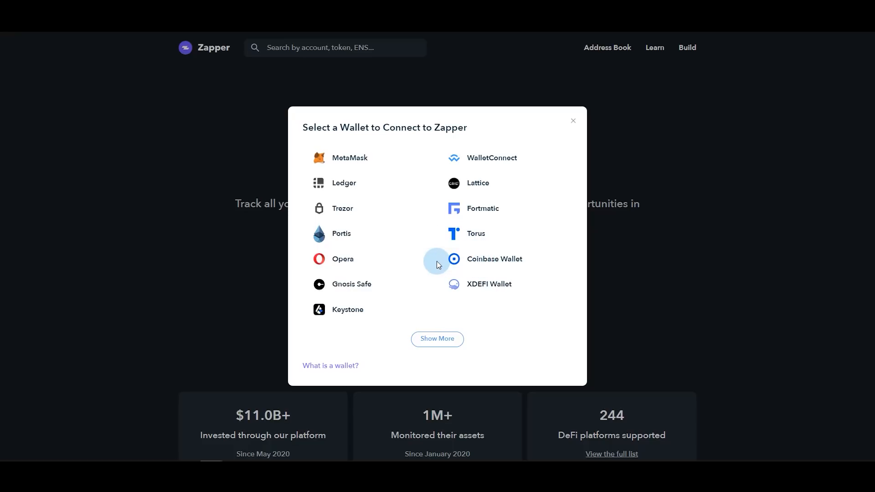
click(362, 159)
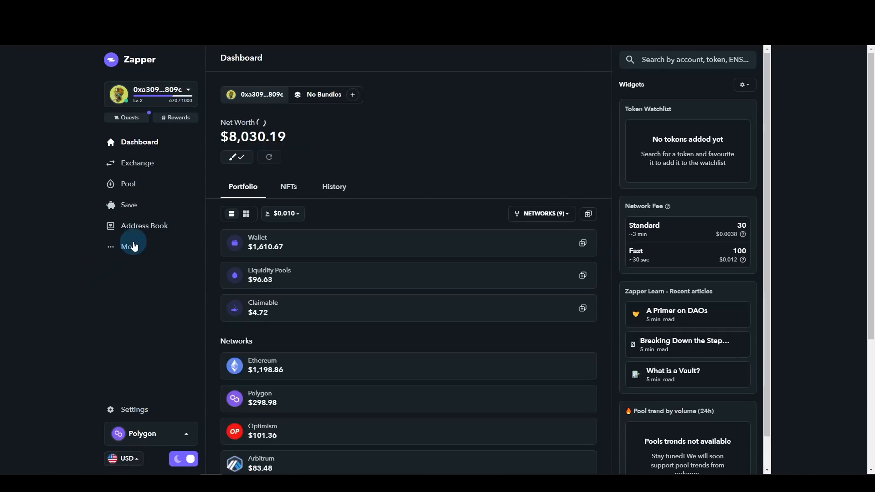
Step: Examine the dashboard's net worth and its portfolio breakdown by asset category, network and protocol
double_click(291, 137)
click(292, 139)
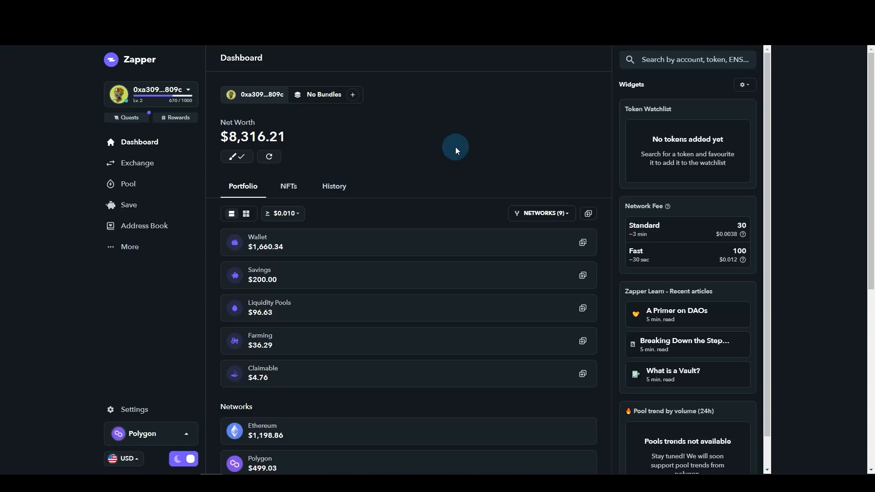
scroll(431, 210, down, 5)
scroll(273, 324, up, 5)
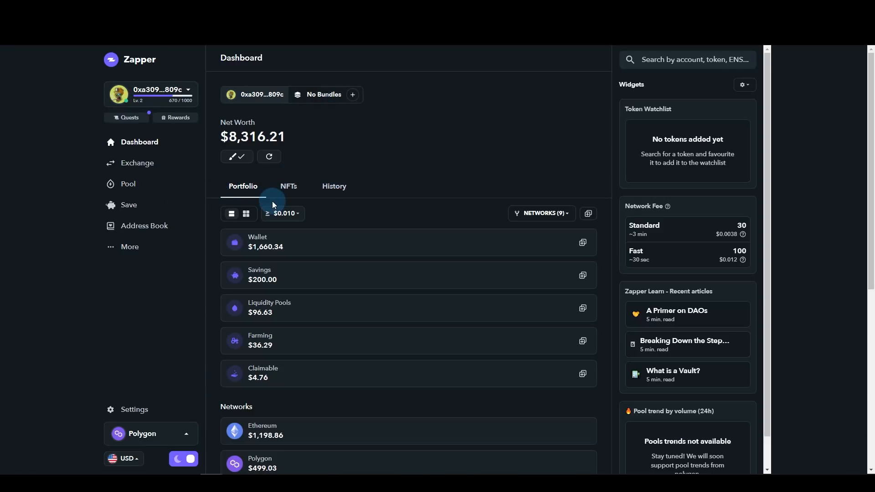
scroll(351, 188, down, 1)
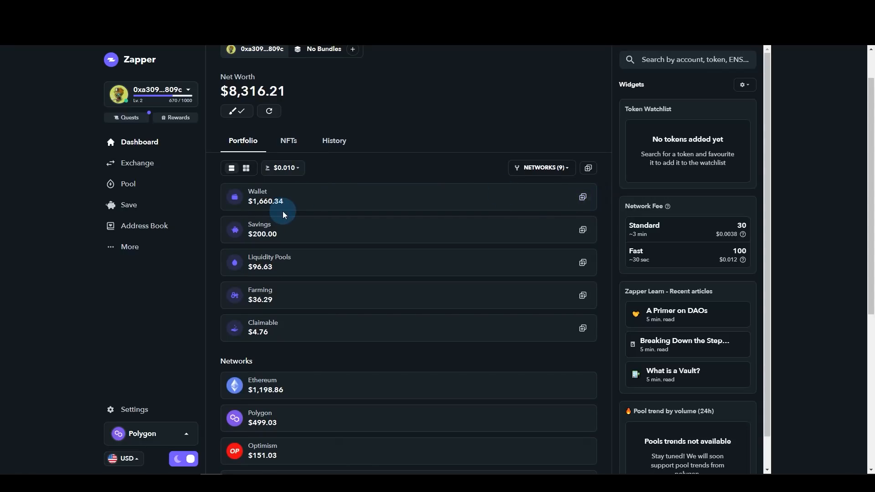
scroll(410, 182, down, 4)
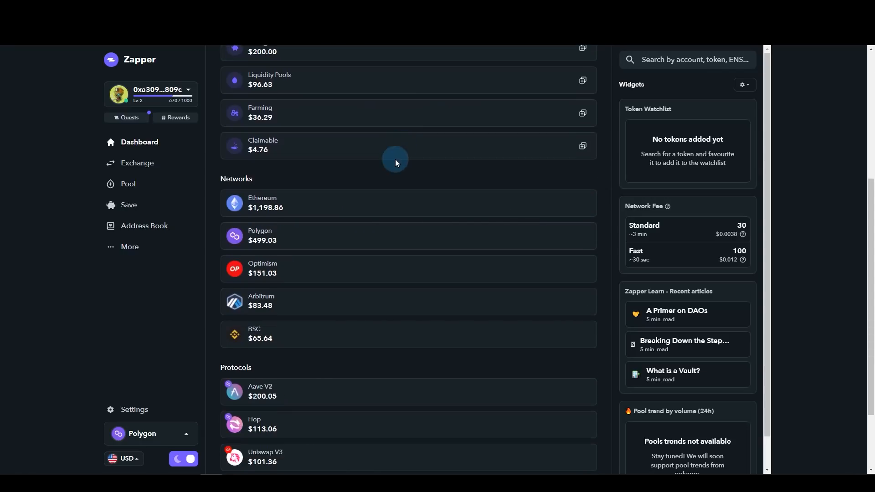
scroll(396, 164, up, 5)
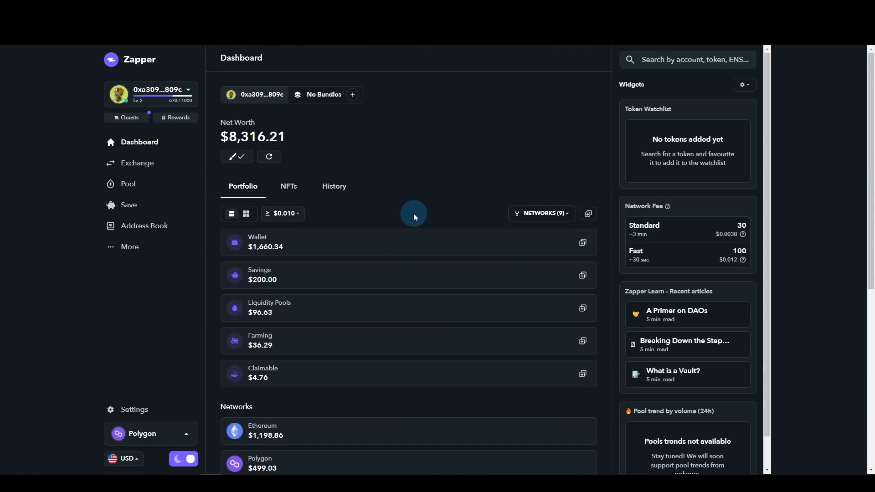
scroll(414, 214, down, 2)
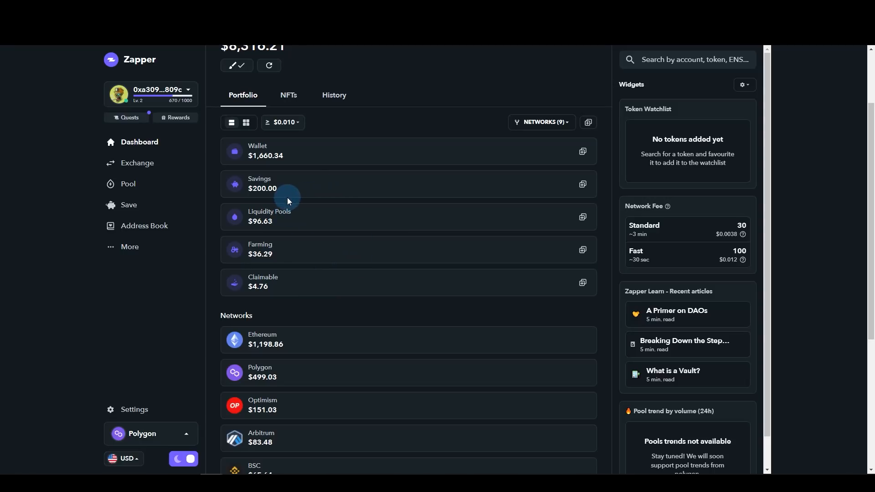
scroll(303, 294, down, 3)
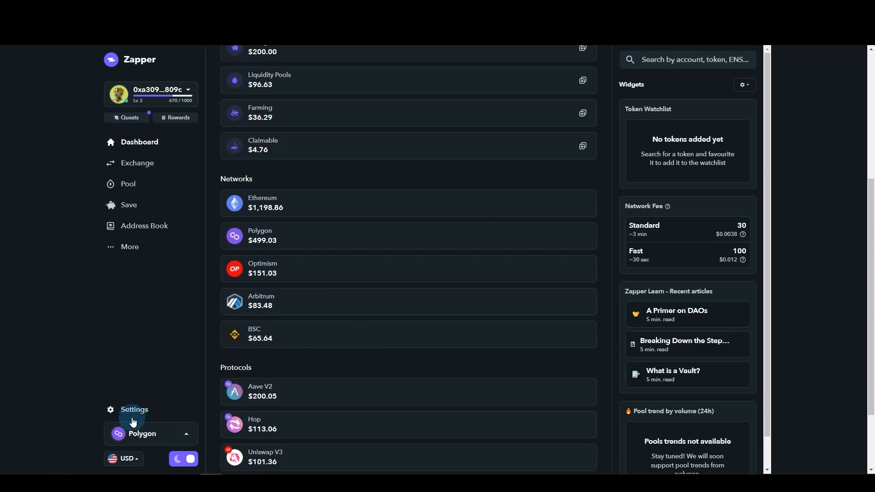
click(155, 433)
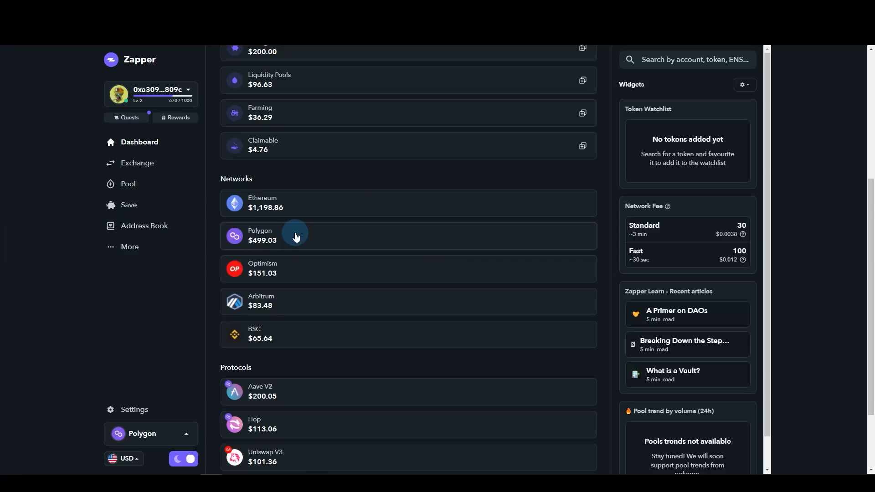
scroll(301, 237, down, 2)
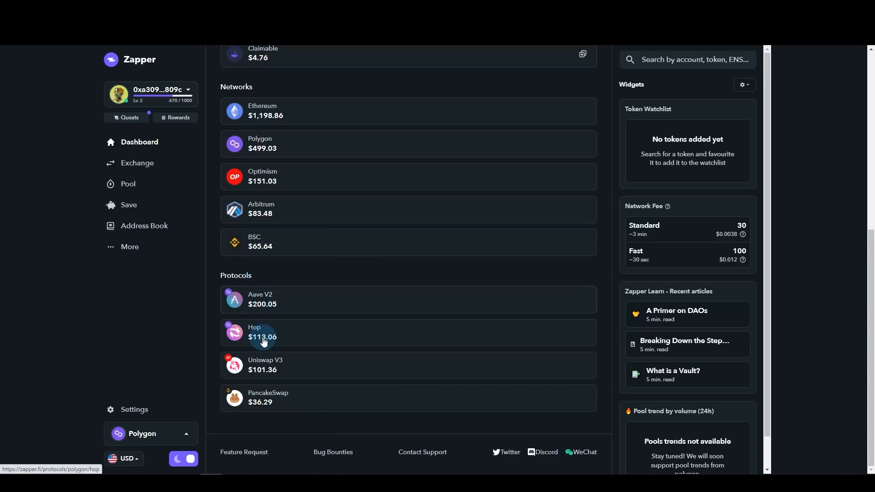
scroll(319, 301, up, 7)
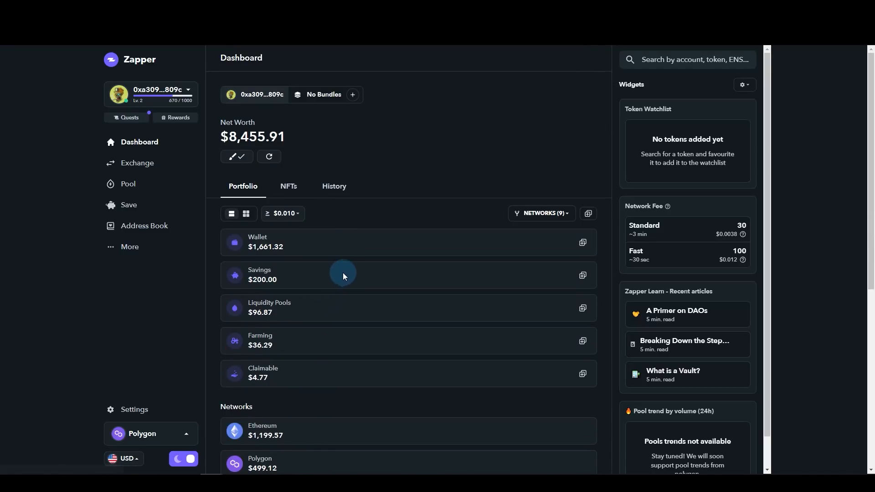
Step: Show the wallet's NFTs on the dashboard and look through the collections and their values
click(289, 191)
scroll(351, 274, down, 4)
scroll(351, 274, up, 4)
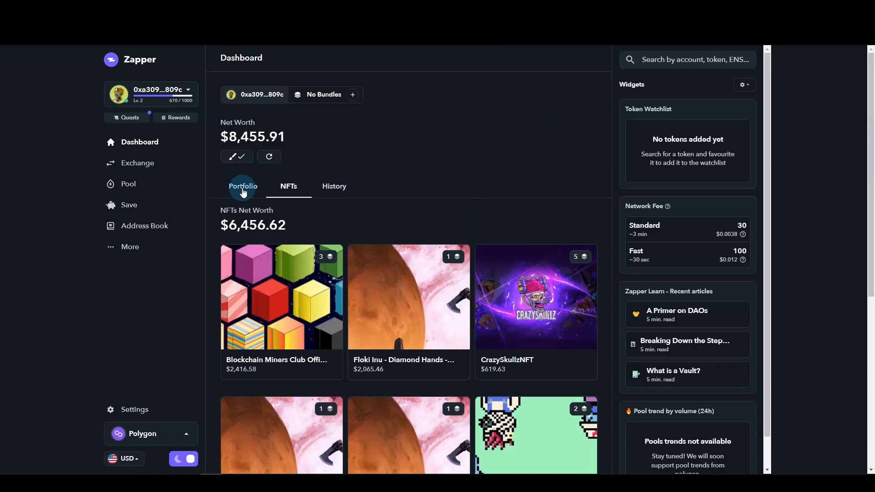
scroll(304, 206, down, 4)
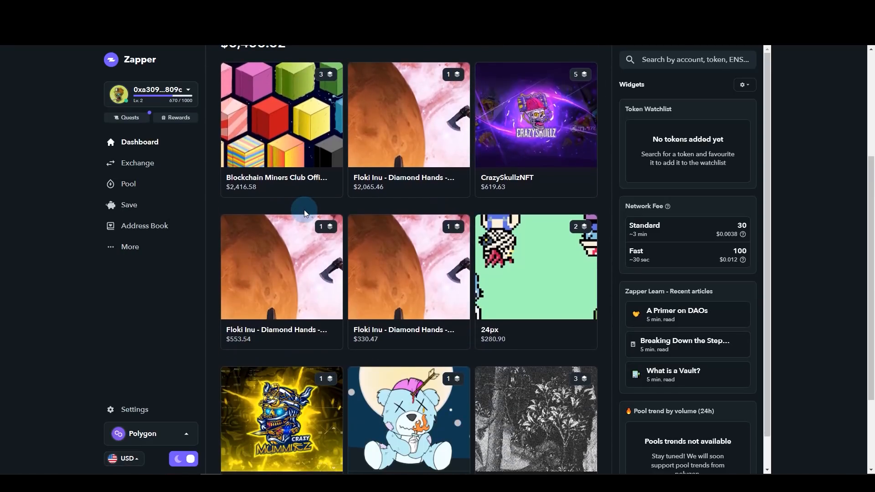
scroll(428, 301, down, 3)
scroll(424, 273, up, 5)
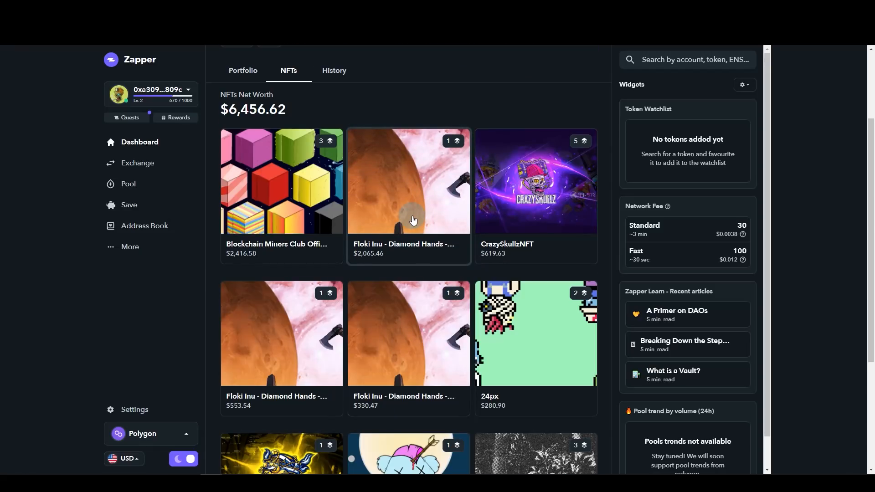
scroll(408, 226, up, 3)
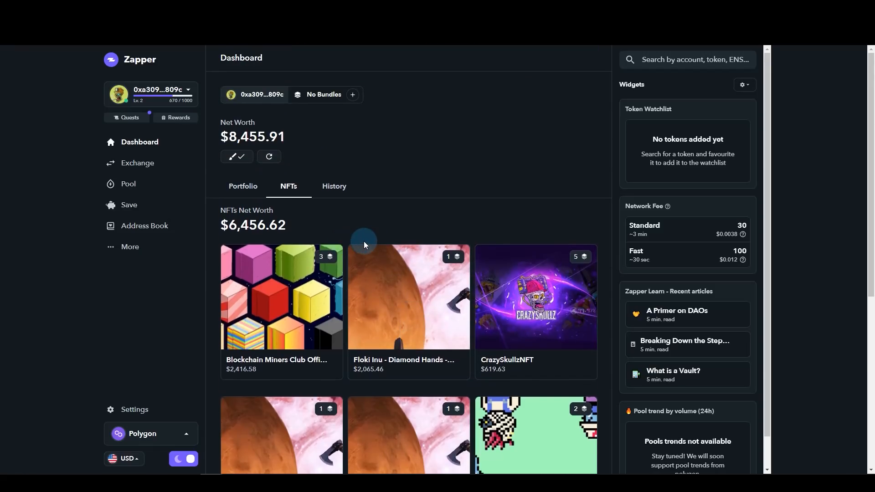
Step: View the items inside the Blockchain Miners Club Official collection, close it and return to the portfolio overview
scroll(309, 244, down, 1)
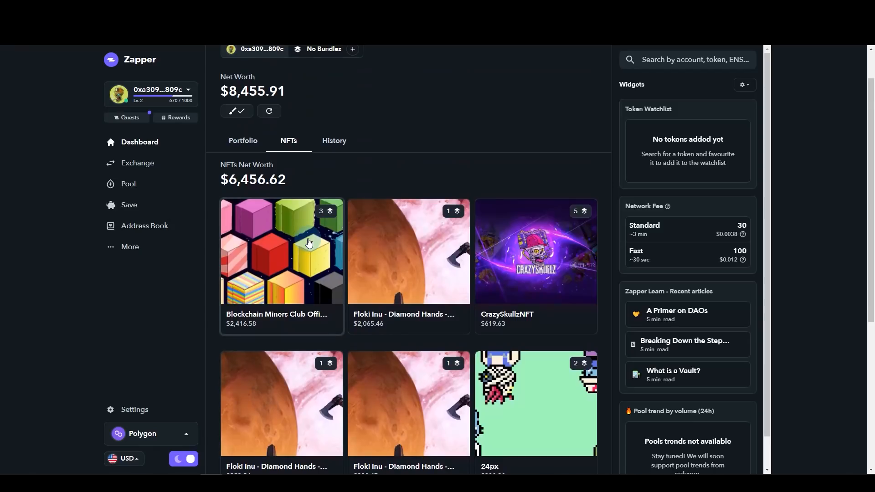
click(338, 238)
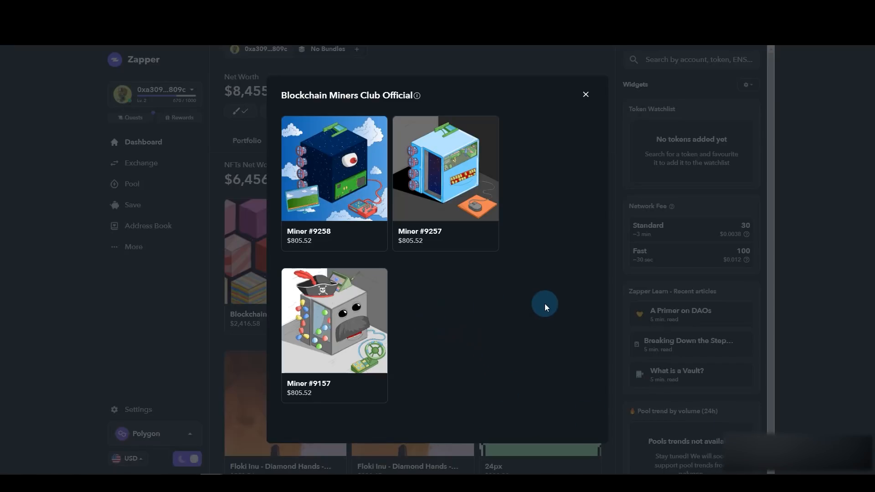
click(586, 96)
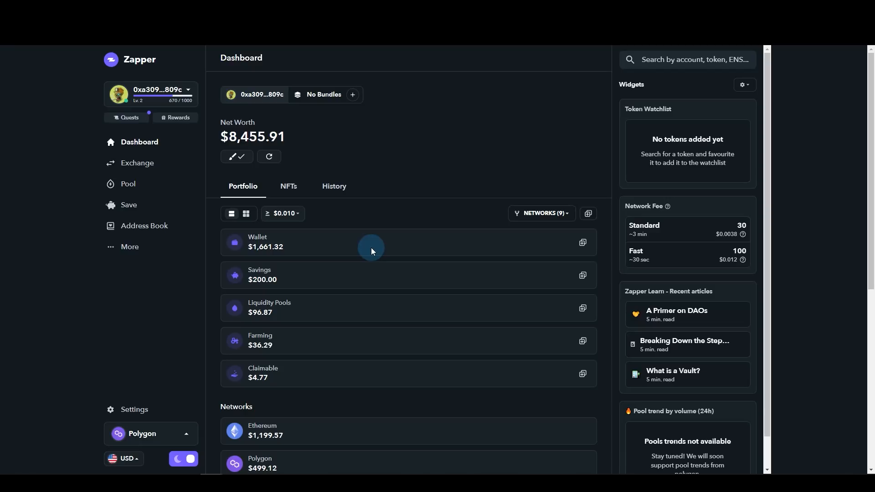
scroll(459, 193, down, 3)
scroll(456, 200, up, 3)
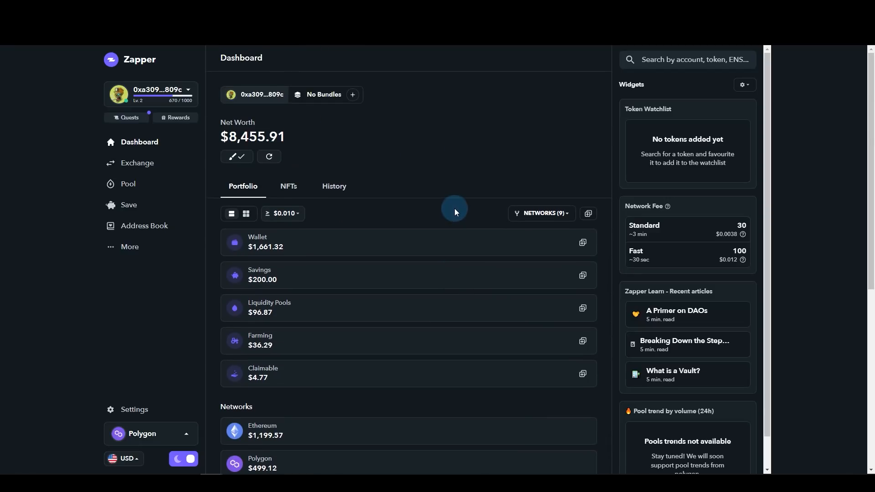
Step: Open the Quests page and look over the available daily, weekly and one-time quests
click(438, 150)
click(129, 121)
click(137, 121)
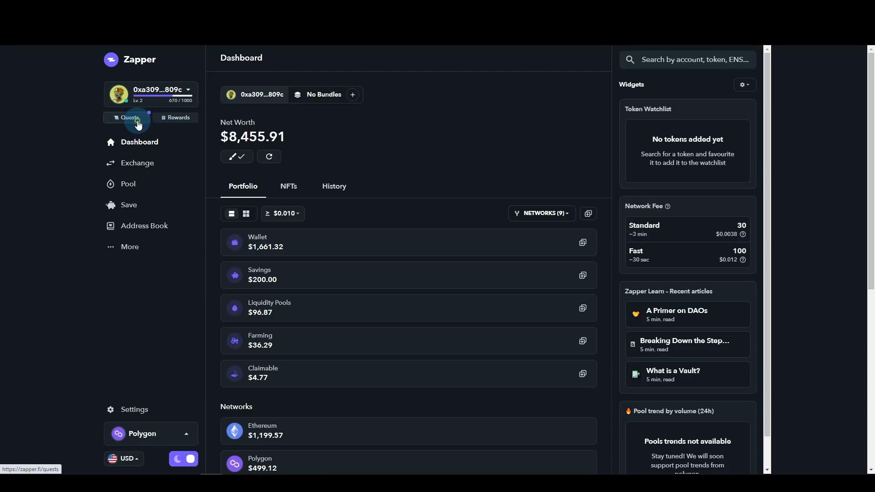
scroll(363, 269, down, 1)
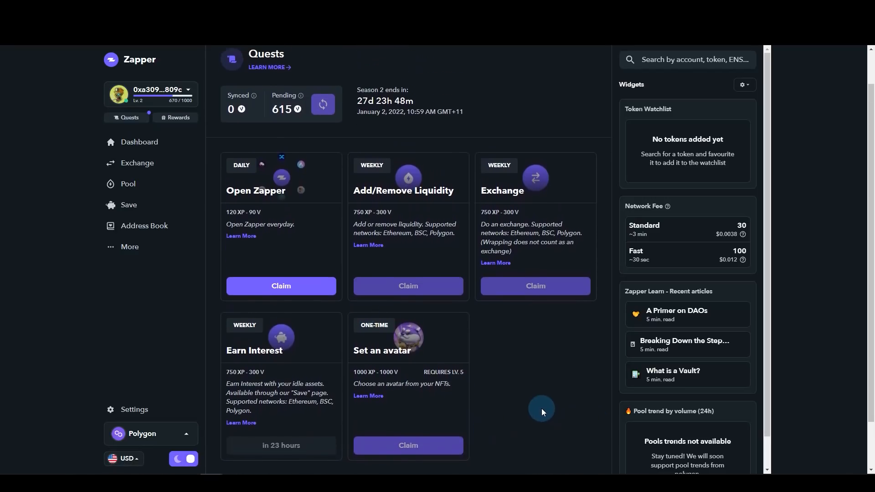
scroll(542, 408, up, 1)
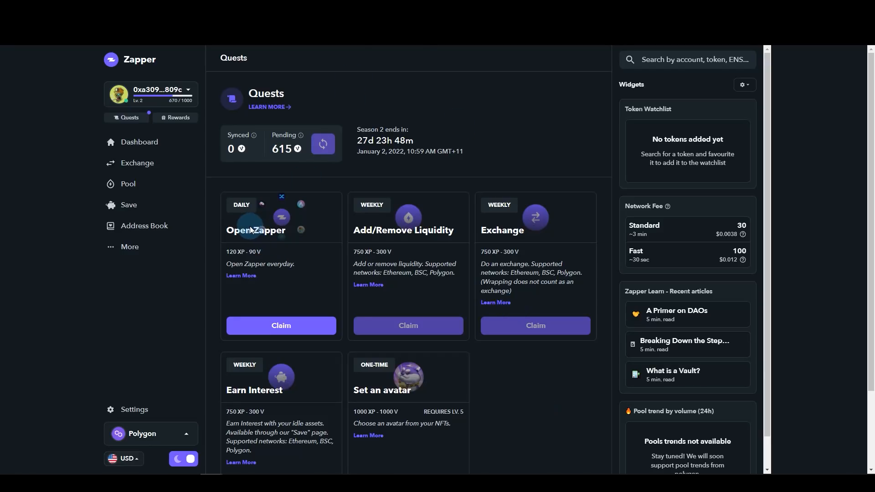
Step: Claim the daily Open Zapper quest reward, sign the wallet message and dismiss the reward notice
click(274, 325)
click(819, 198)
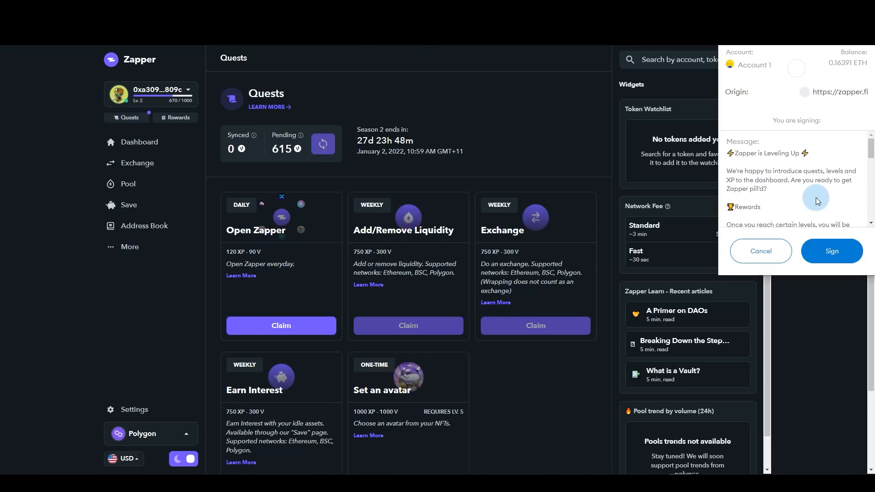
click(830, 246)
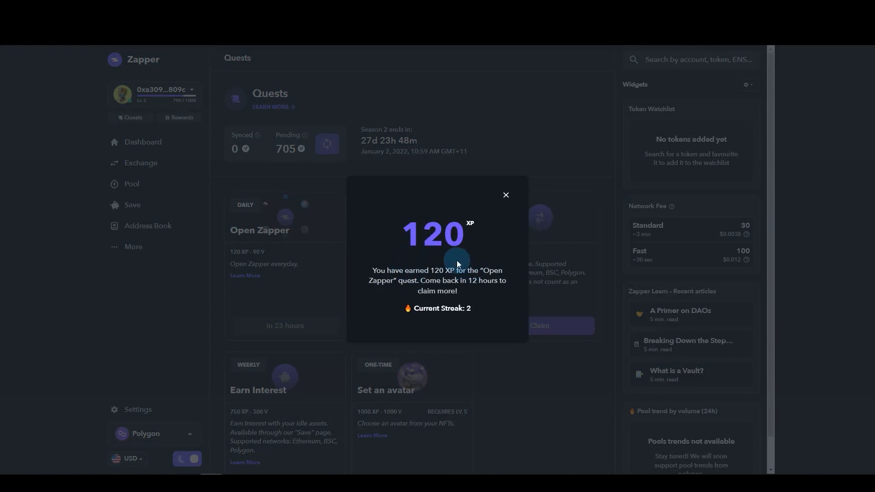
click(507, 197)
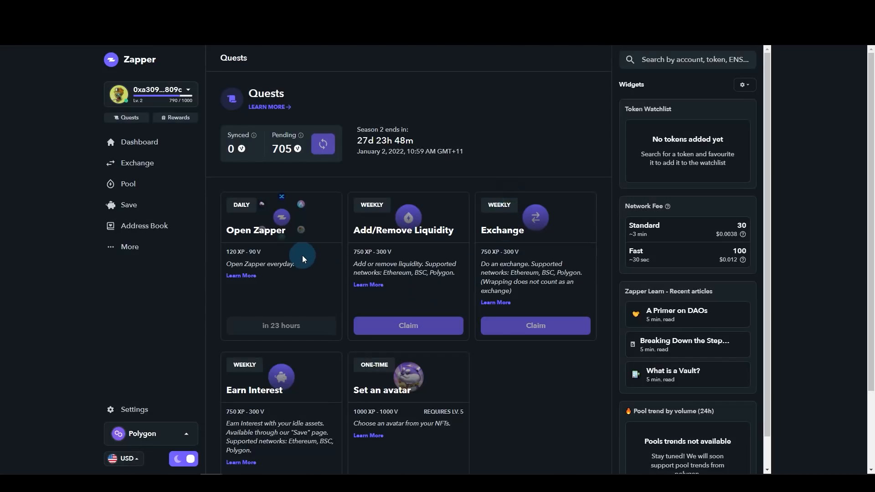
Step: Examine the pending reward balance and the rewards and requirements of the liquidity, exchange, interest and avatar quests
click(275, 145)
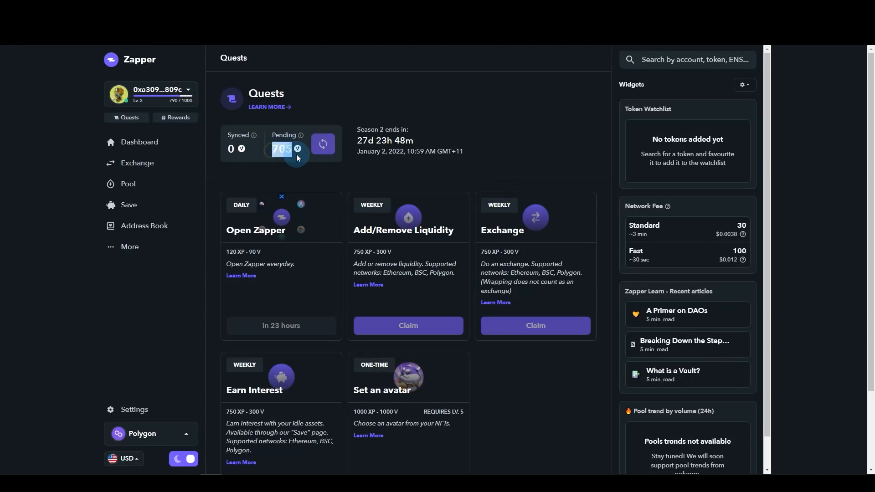
click(172, 433)
click(173, 434)
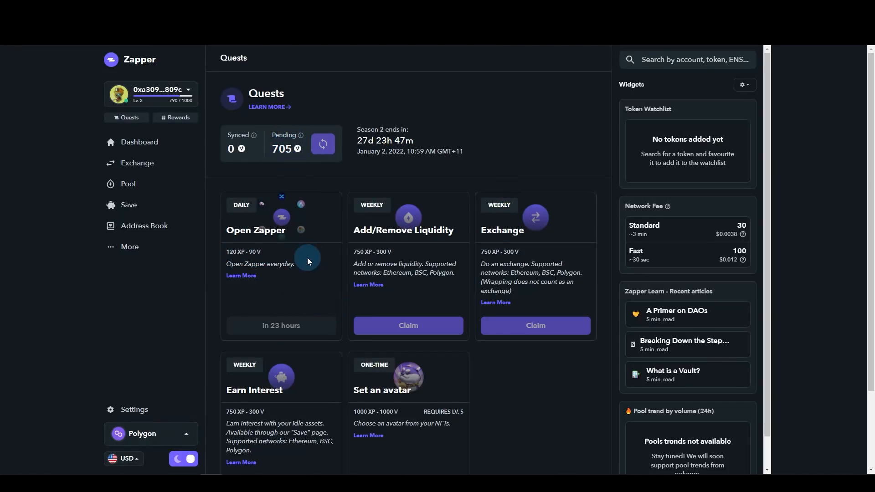
scroll(328, 265, down, 2)
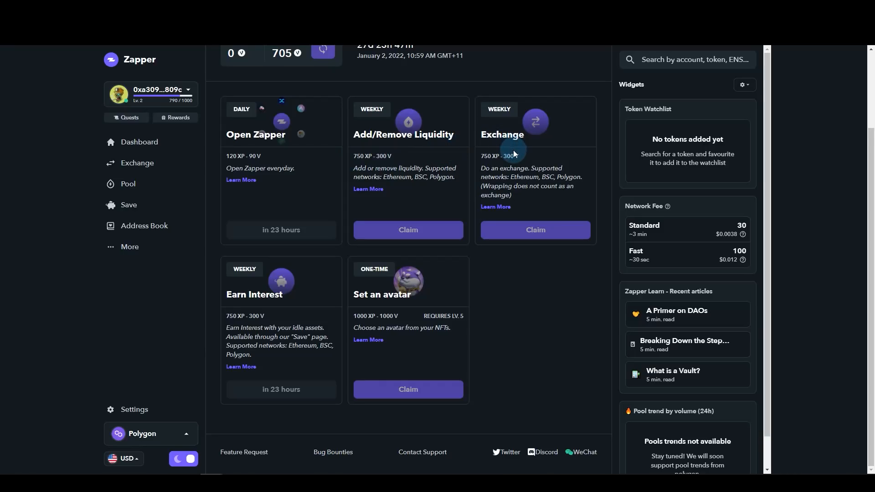
scroll(517, 163, up, 2)
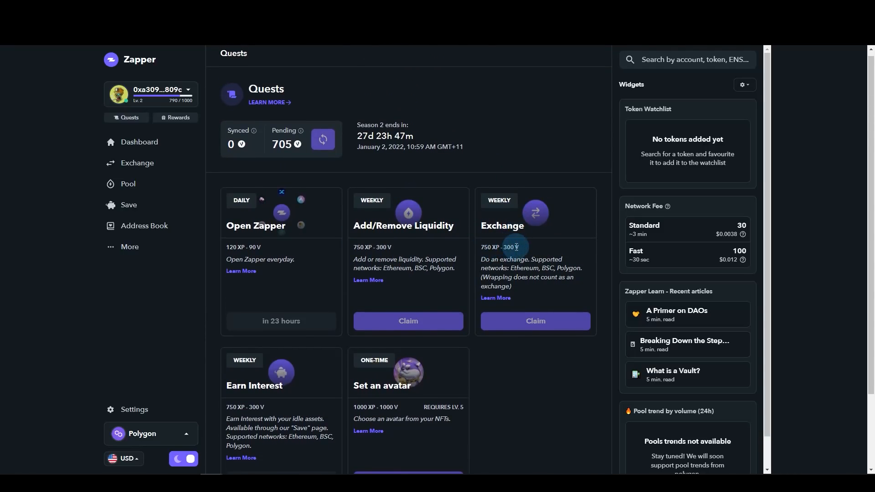
scroll(516, 247, down, 2)
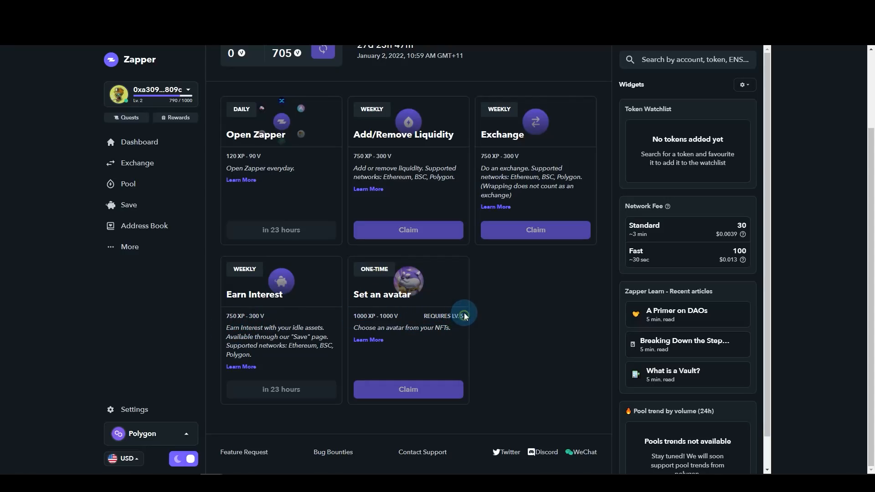
scroll(435, 313, up, 1)
scroll(435, 314, up, 2)
right_click(434, 312)
click(136, 384)
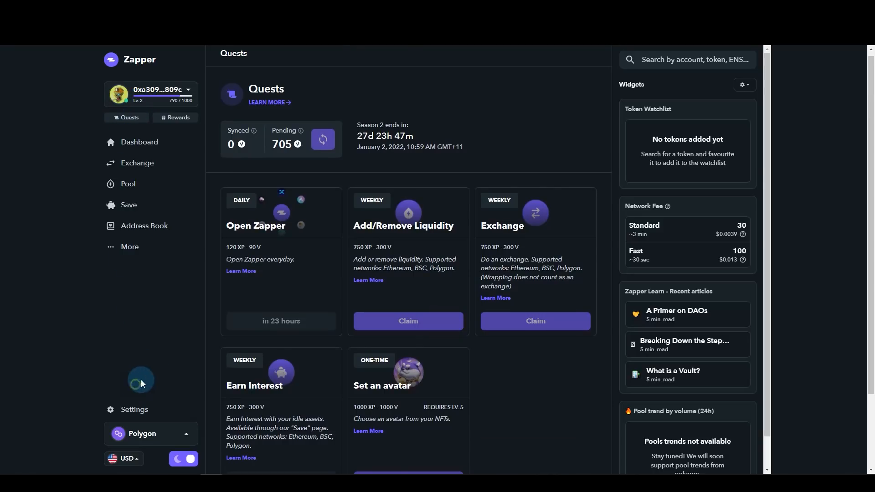
scroll(475, 319, down, 2)
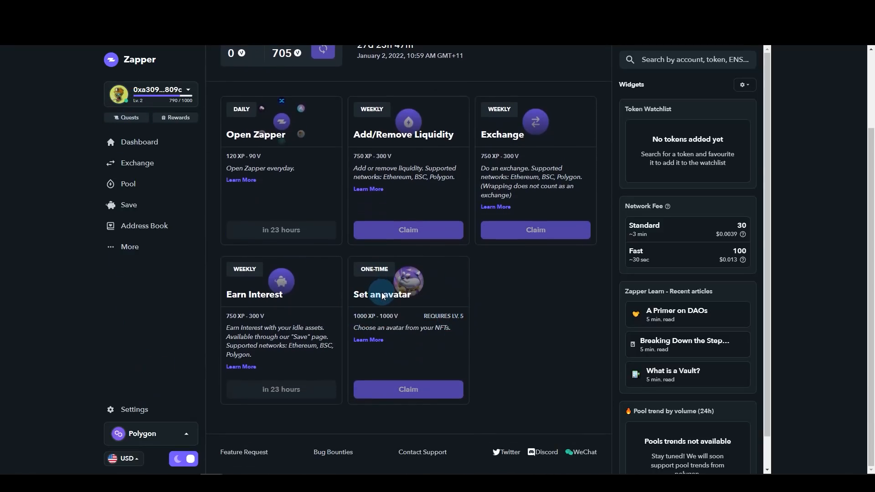
Step: Open the Rewards page briefly, then return to the Quests page and check the volts balance and the quest list
click(370, 339)
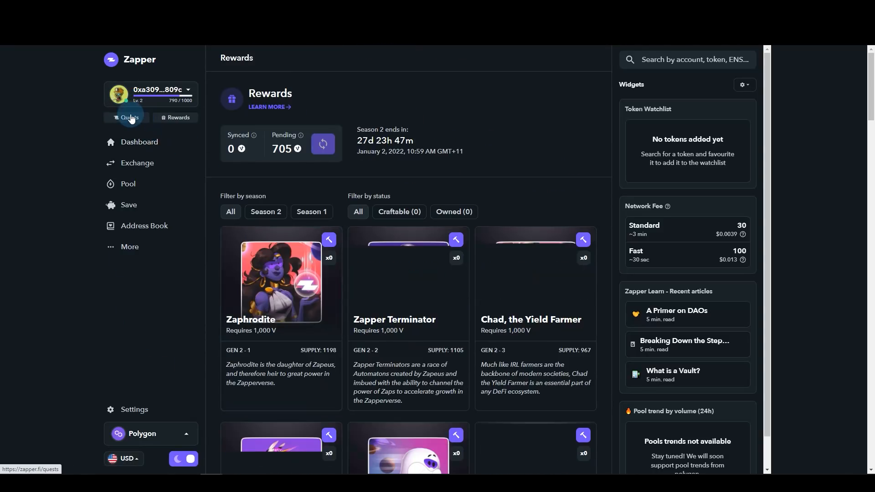
click(126, 117)
scroll(514, 273, down, 2)
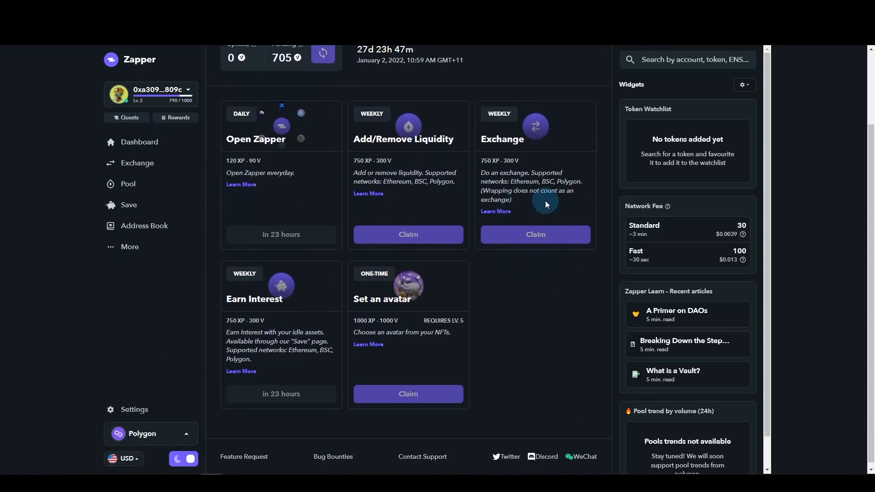
scroll(318, 188, up, 2)
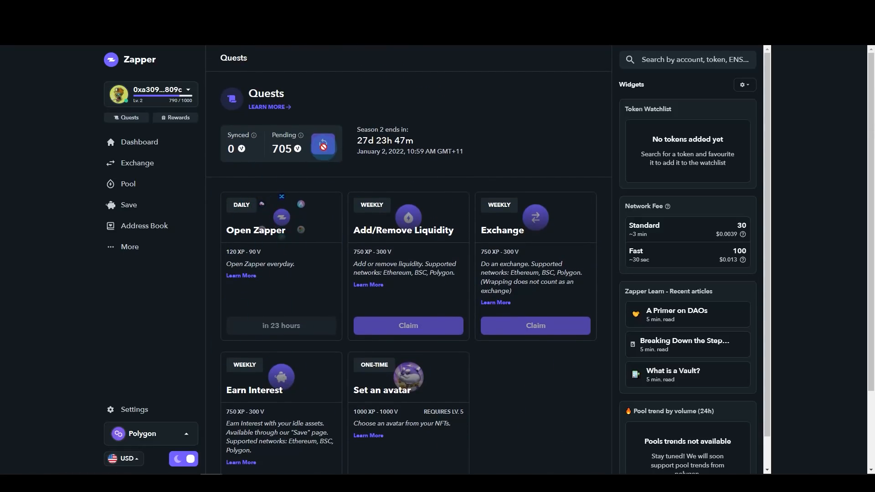
Step: Change the active network to Ethereum and approve the network switch in the wallet
click(180, 433)
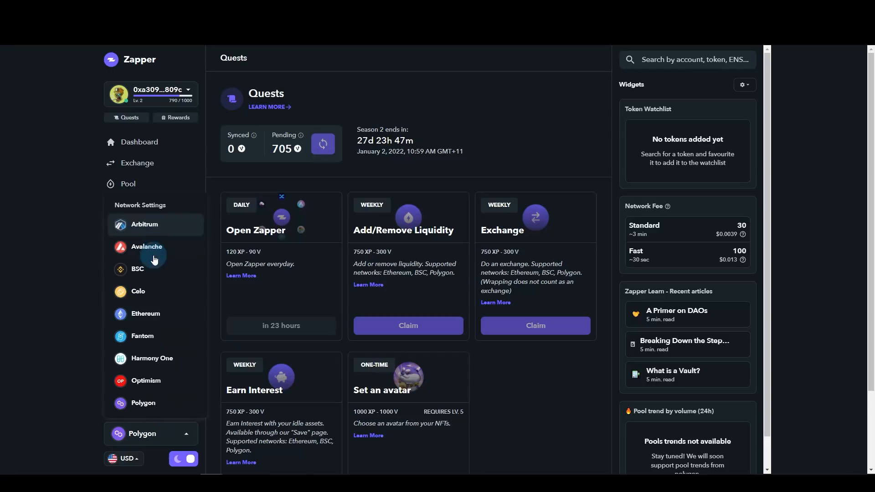
click(171, 357)
click(836, 256)
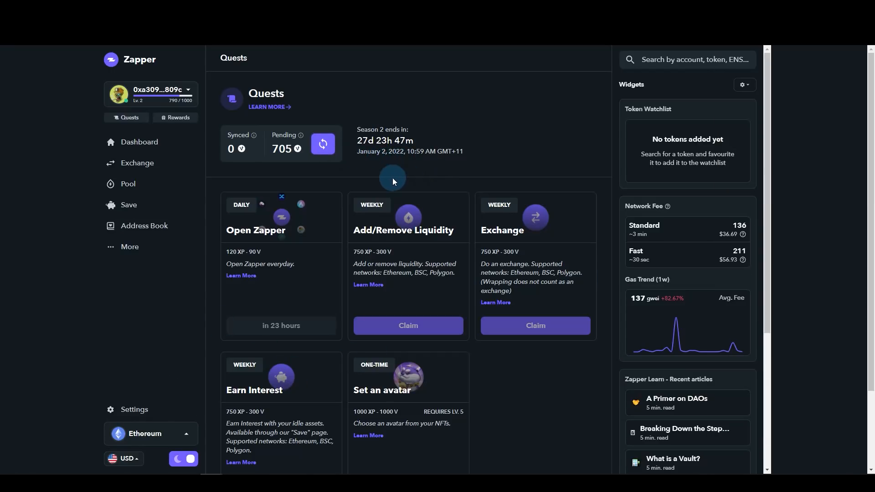
Step: Start syncing the pending volts, sign the wallet message, review the claim transaction's gas fee and reject the transaction
click(322, 144)
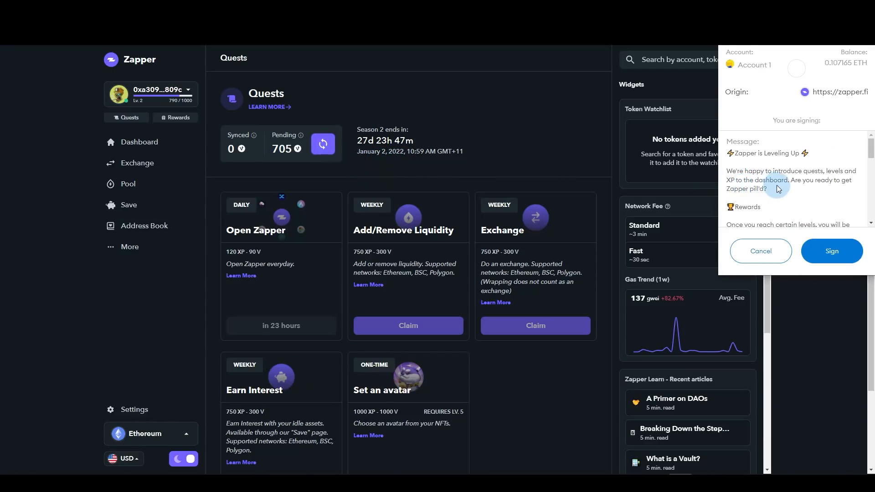
click(820, 253)
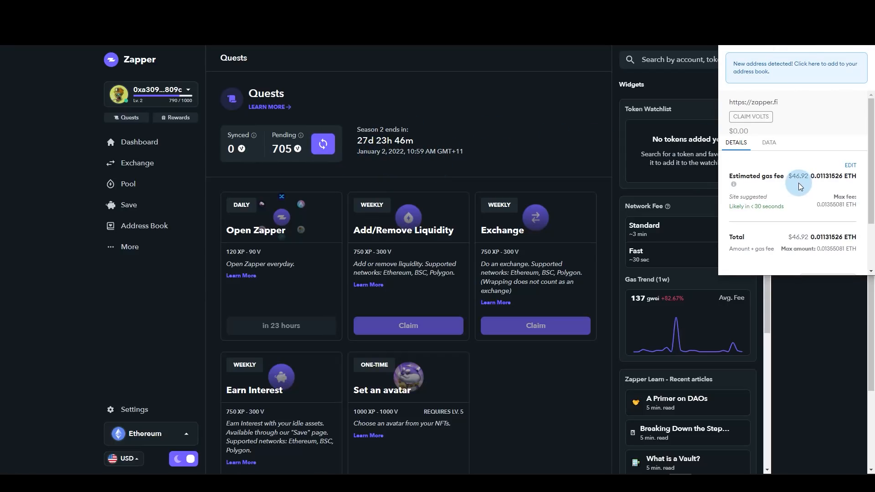
scroll(813, 175, down, 2)
scroll(778, 186, up, 3)
scroll(793, 219, down, 2)
click(769, 255)
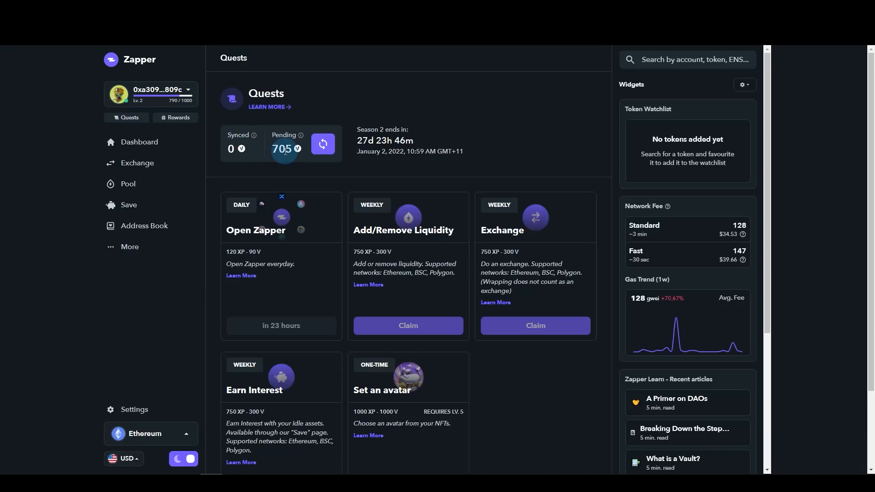
Step: Open the Rewards page and examine the common, silver and gold NFT rewards with their crafting requirements and supply
click(176, 117)
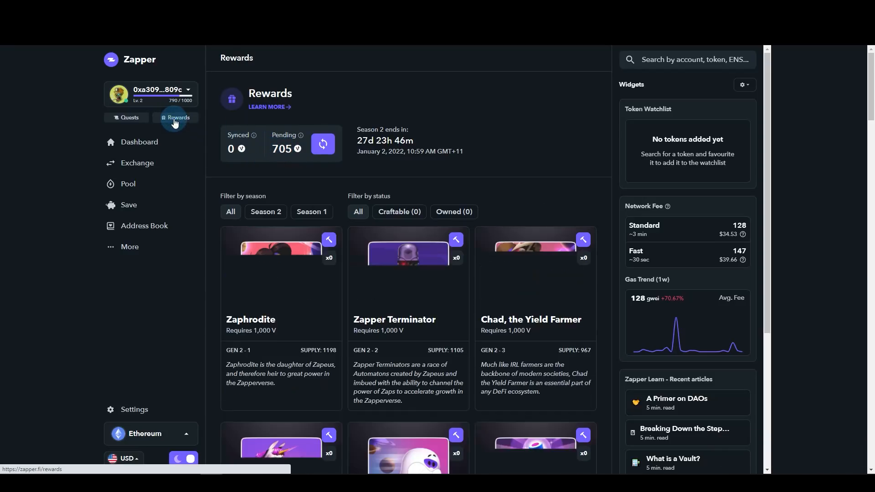
scroll(366, 251, down, 3)
scroll(479, 319, up, 3)
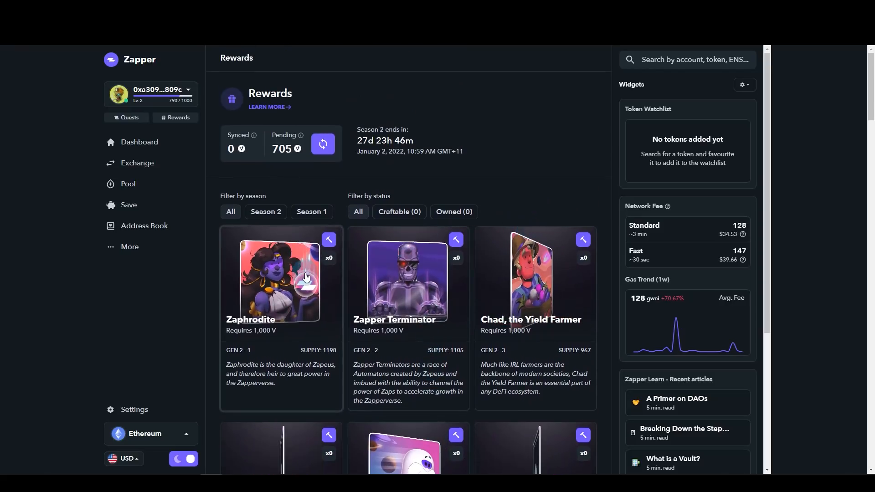
scroll(299, 303, down, 3)
scroll(299, 303, down, 1)
scroll(304, 340, down, 4)
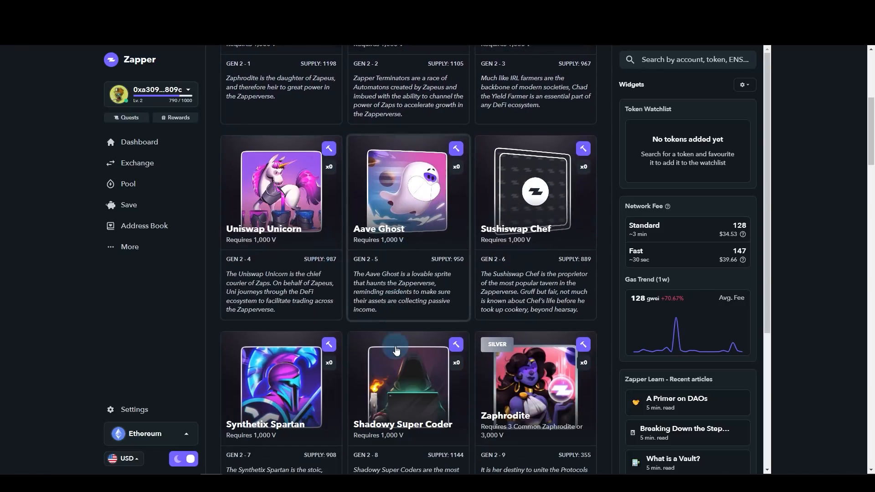
scroll(312, 329, down, 4)
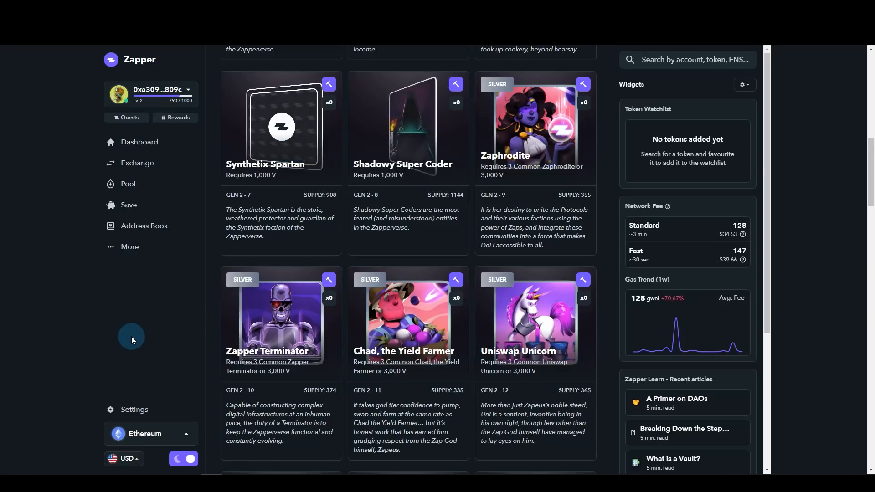
scroll(152, 317, down, 5)
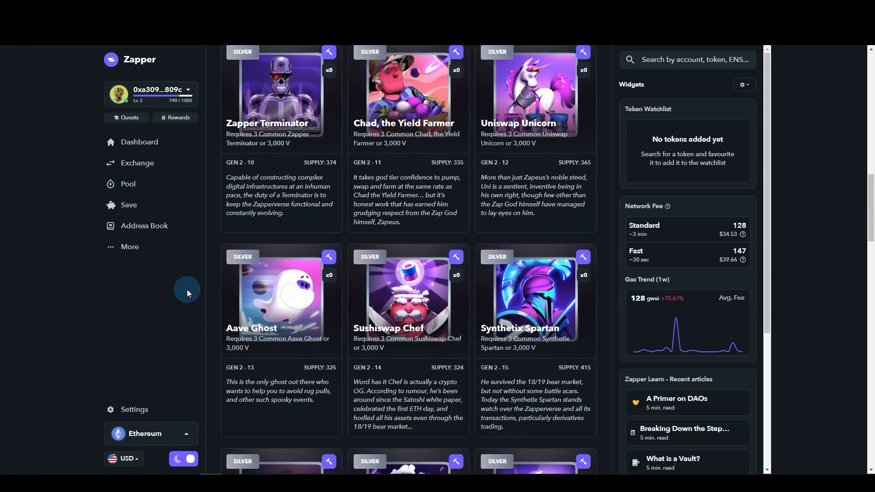
scroll(201, 298, down, 5)
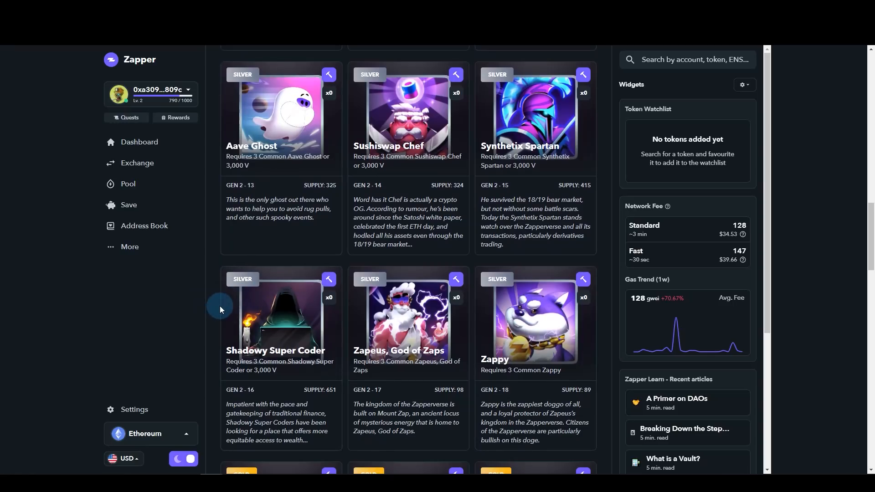
scroll(223, 305, down, 5)
scroll(230, 306, up, 2)
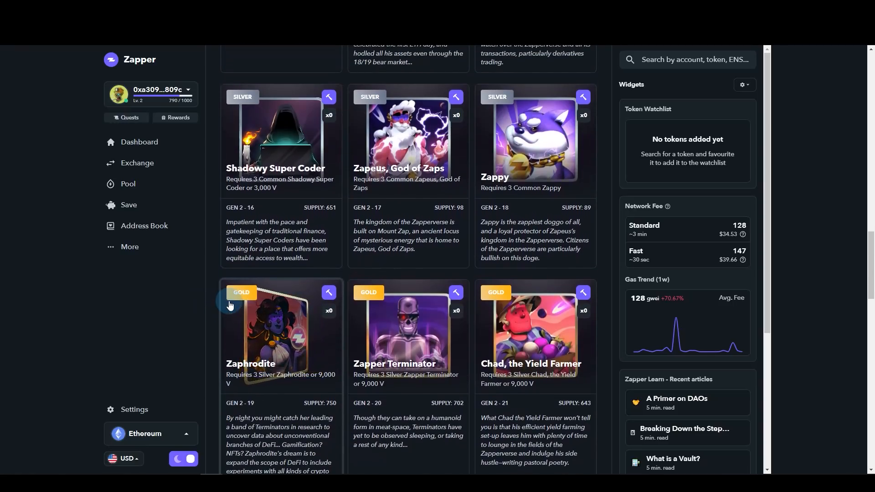
scroll(478, 312, down, 4)
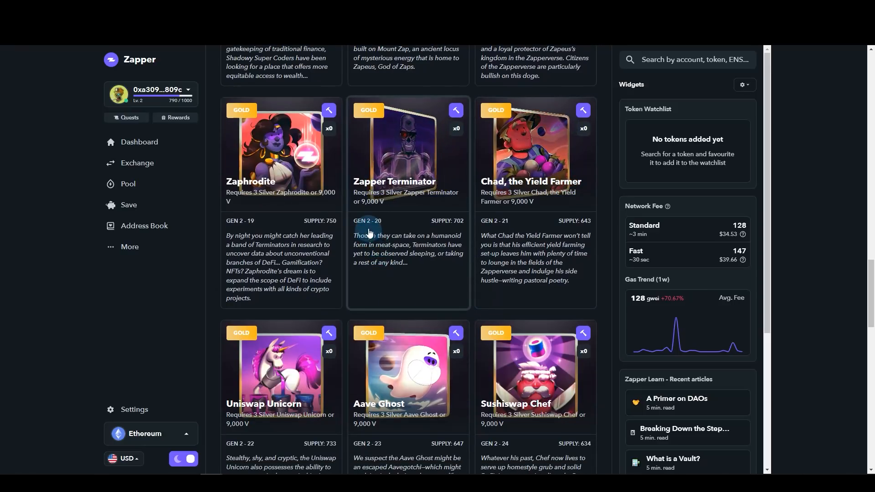
key(Home)
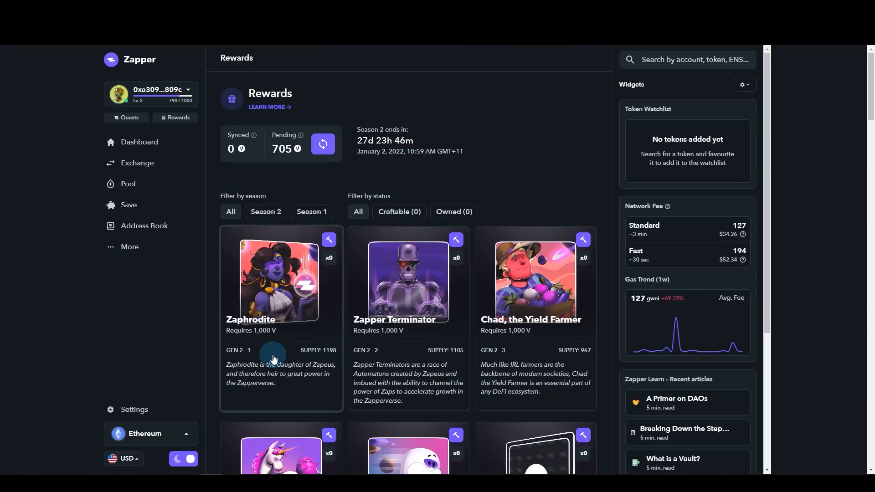
Step: View the crafting details of the common Zaphrodite reward, close them and look over the neighbouring common rewards
scroll(224, 355, down, 2)
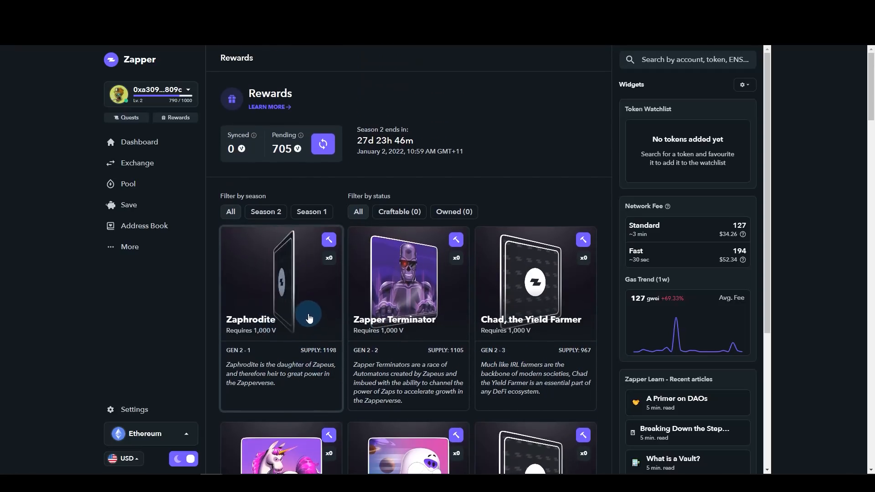
scroll(280, 300, down, 2)
click(301, 209)
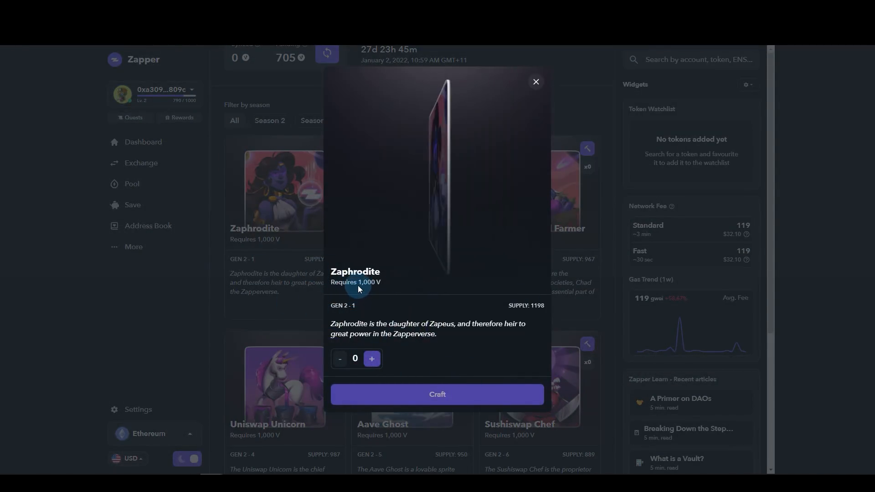
click(534, 85)
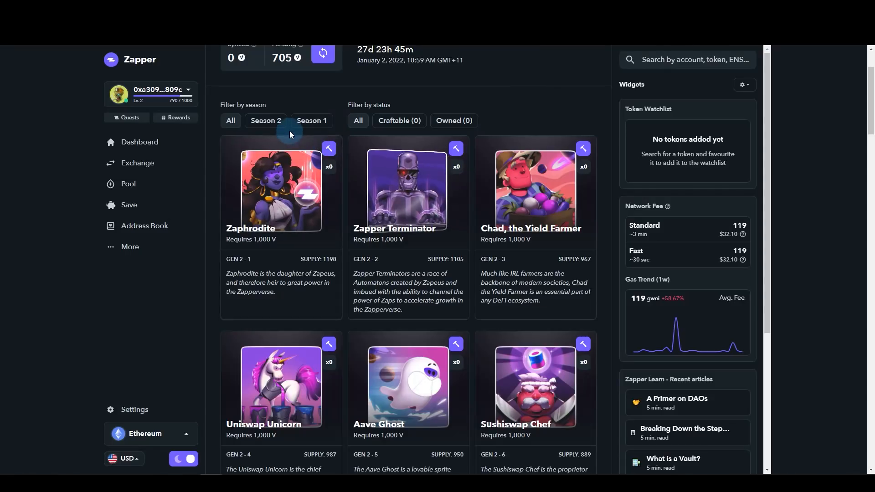
scroll(289, 132, up, 2)
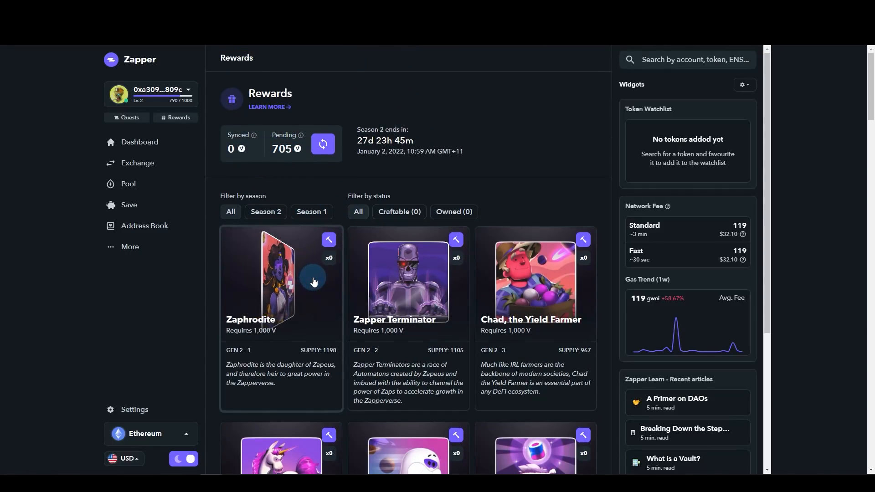
scroll(211, 303, down, 4)
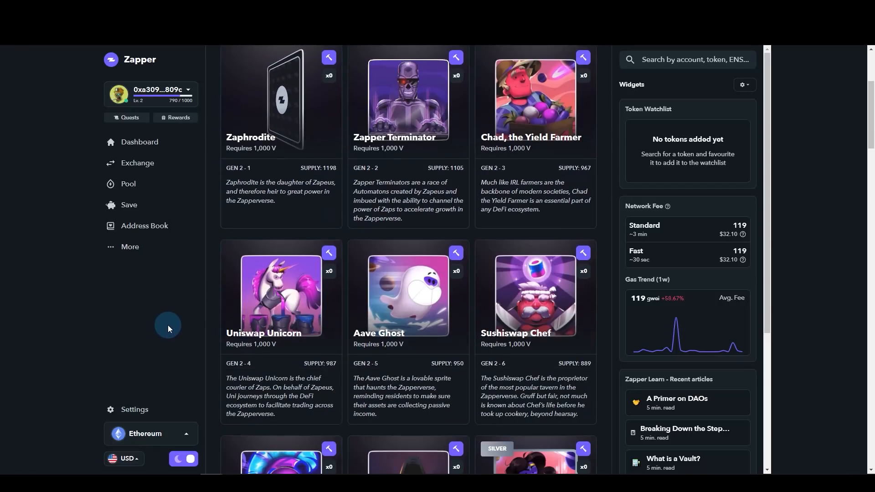
scroll(171, 321, up, 4)
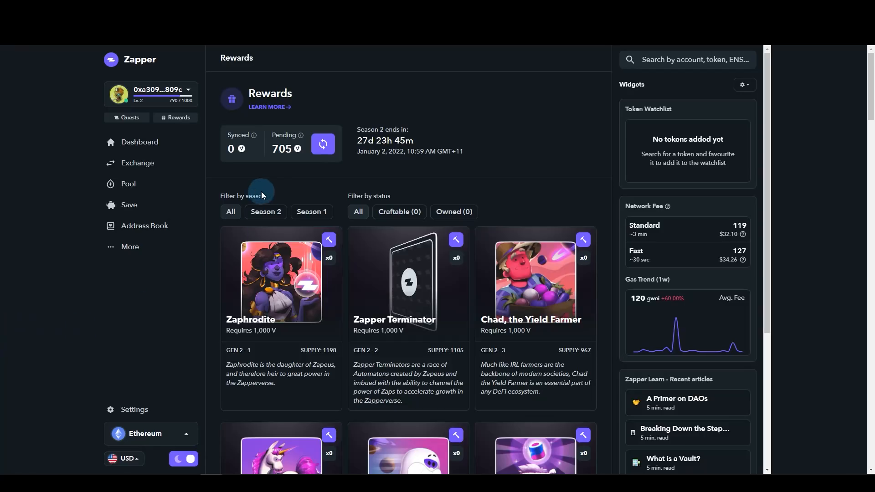
Step: Go back to the Quests page and review the daily, liquidity, exchange, interest and avatar quests
click(126, 118)
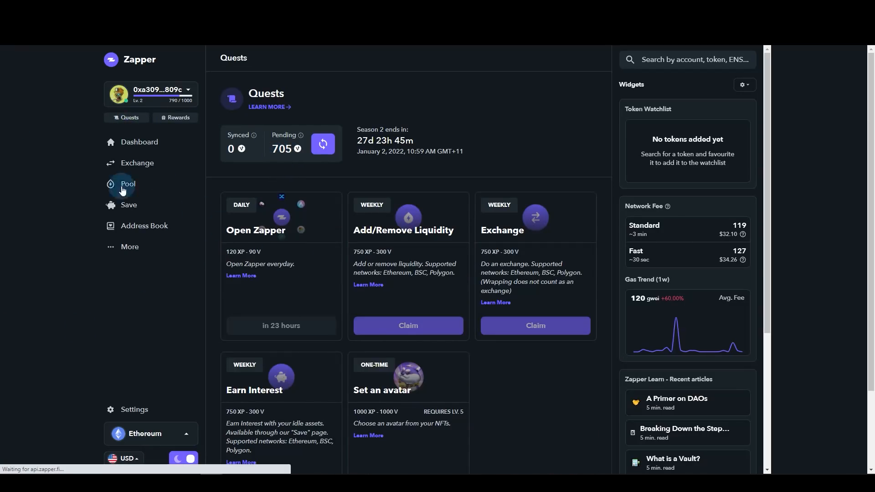
scroll(236, 248, down, 3)
scroll(281, 207, up, 3)
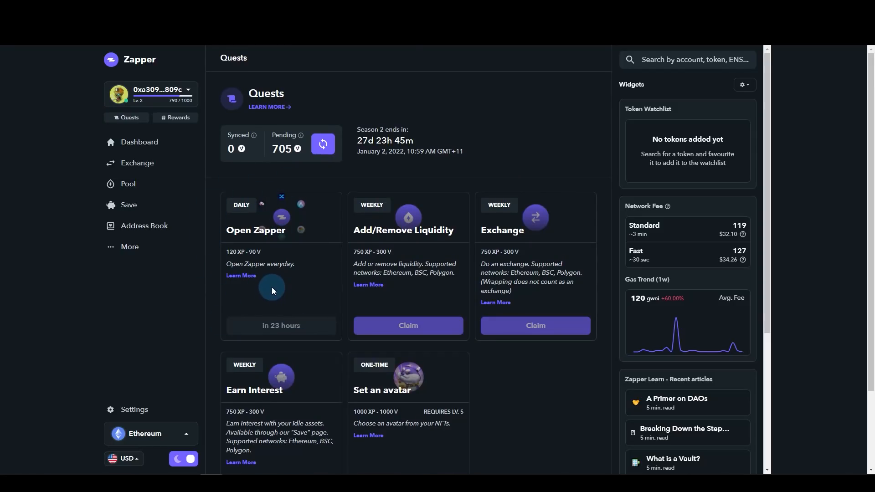
scroll(374, 234, down, 1)
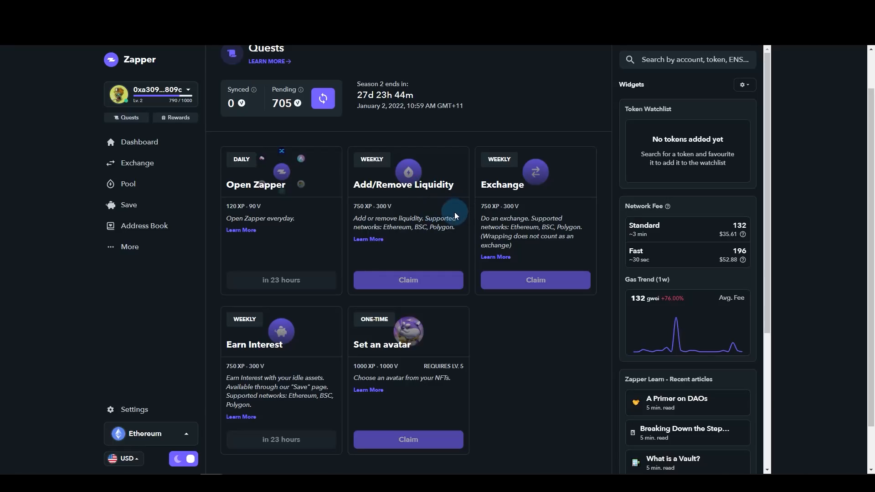
scroll(474, 219, up, 1)
drag(480, 228, 522, 226)
click(523, 244)
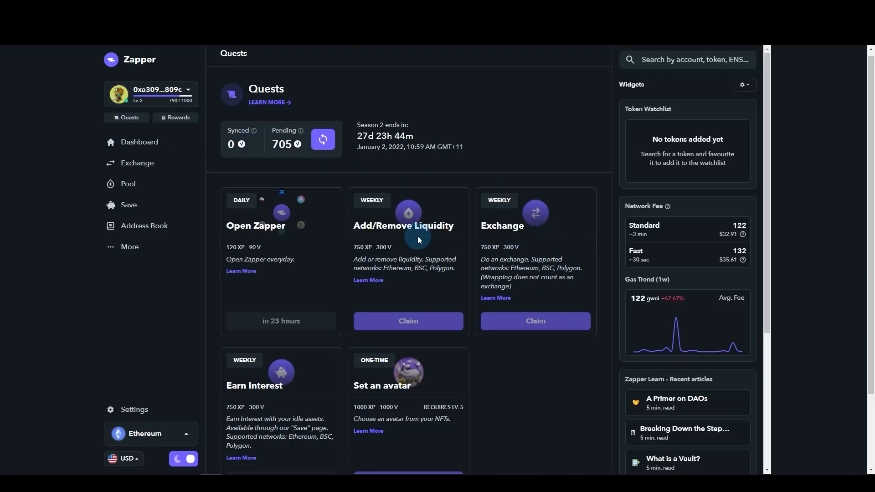
scroll(296, 351, down, 2)
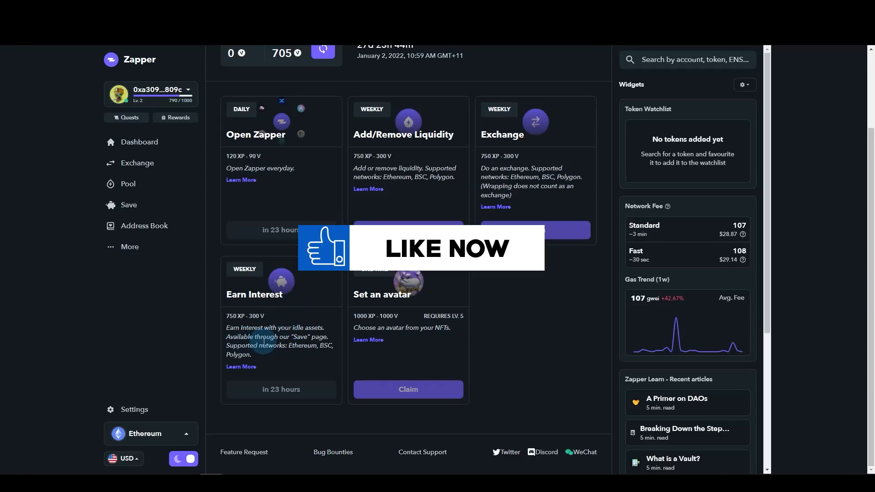
Step: Open the Save page and look over the Ethereum deposit markets with their market sizes and APYs
click(129, 205)
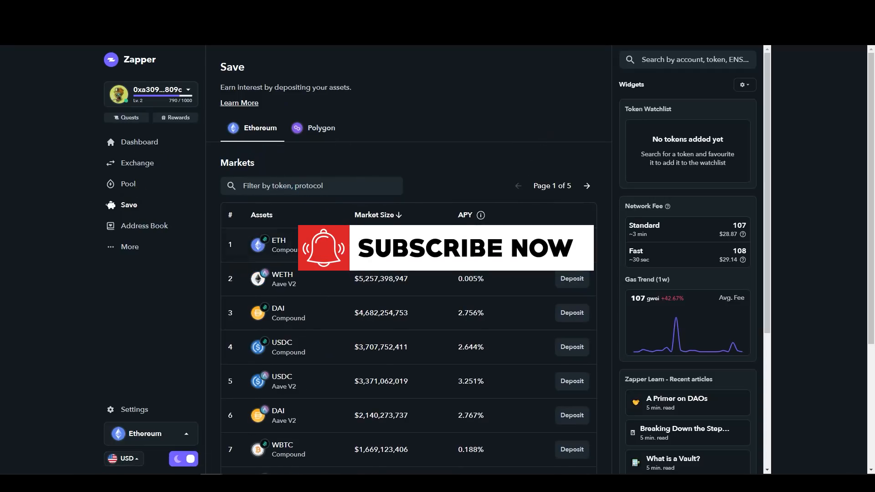
scroll(292, 183, down, 3)
scroll(378, 153, up, 1)
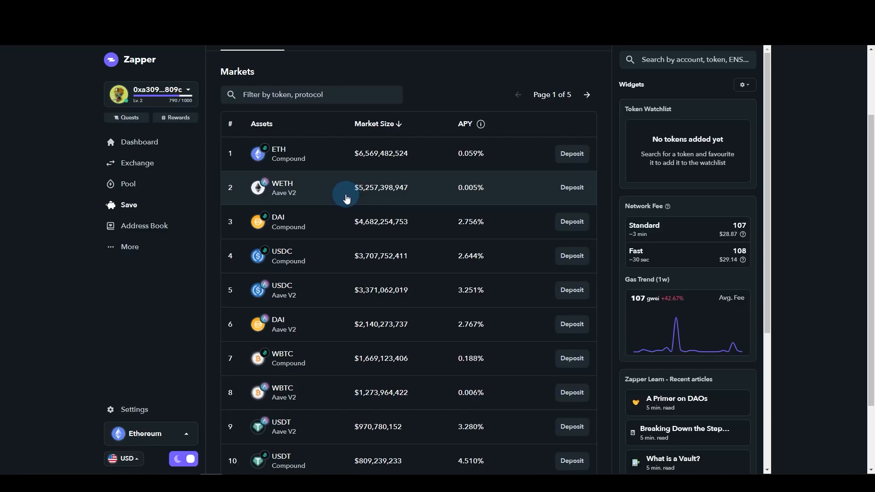
Step: Open the Exchange page, choose the Polygon network and approve the network switch in the wallet
click(132, 163)
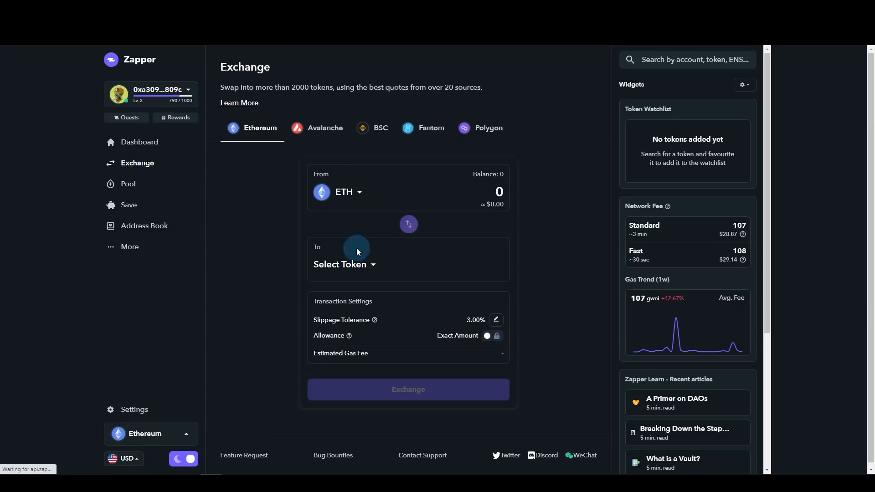
click(497, 131)
click(825, 258)
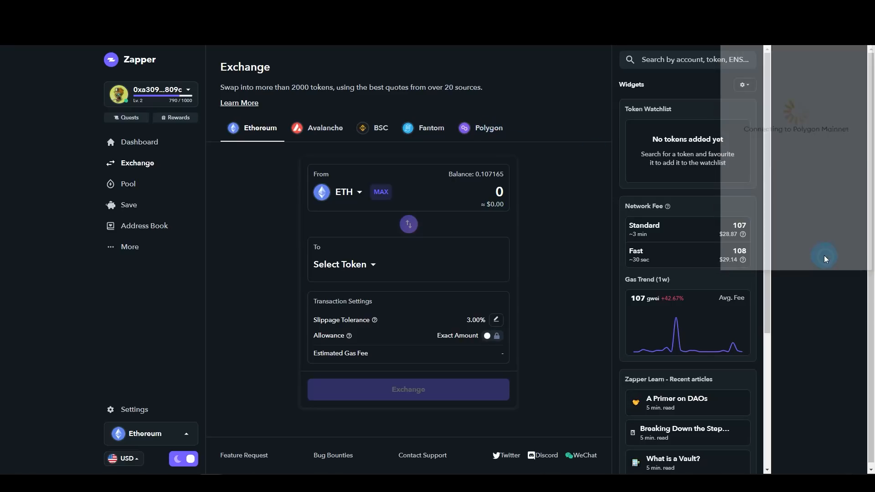
Step: Search the token list for "wmat" and select WMATIC as the token to receive in the exchange
click(313, 250)
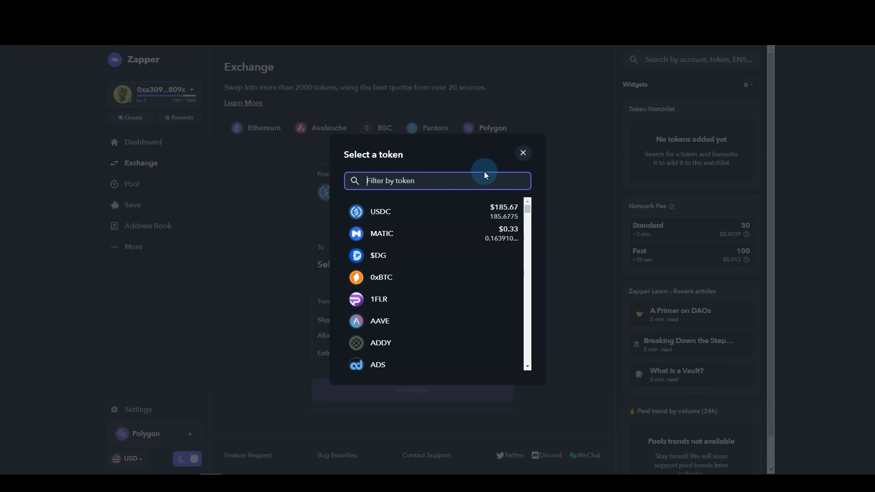
click(446, 182)
text(wmat)
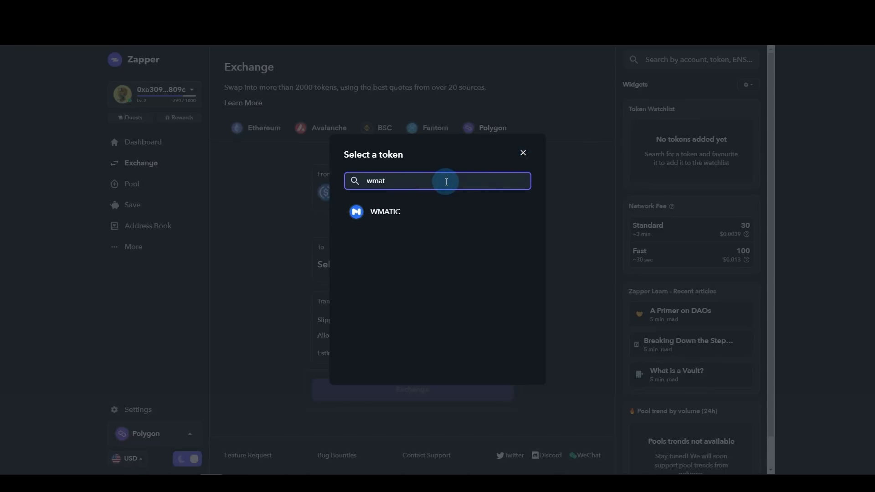
click(412, 212)
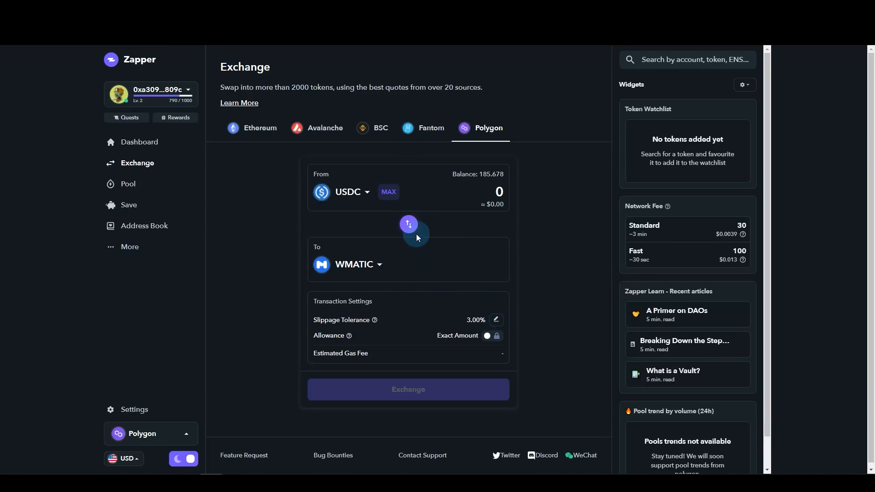
Step: Check the weekly quests on the Quests page, and look over the USDC liquidity pools for Polygon on the Pool page
click(123, 118)
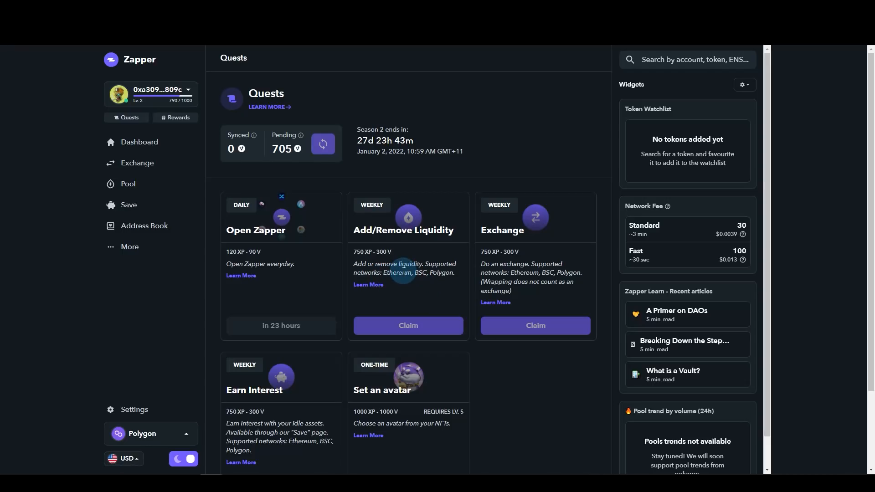
click(129, 185)
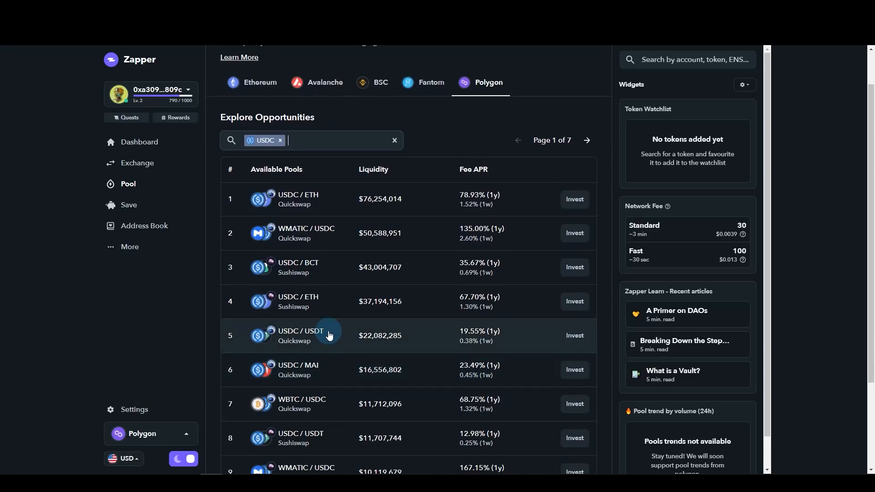
scroll(322, 333, up, 1)
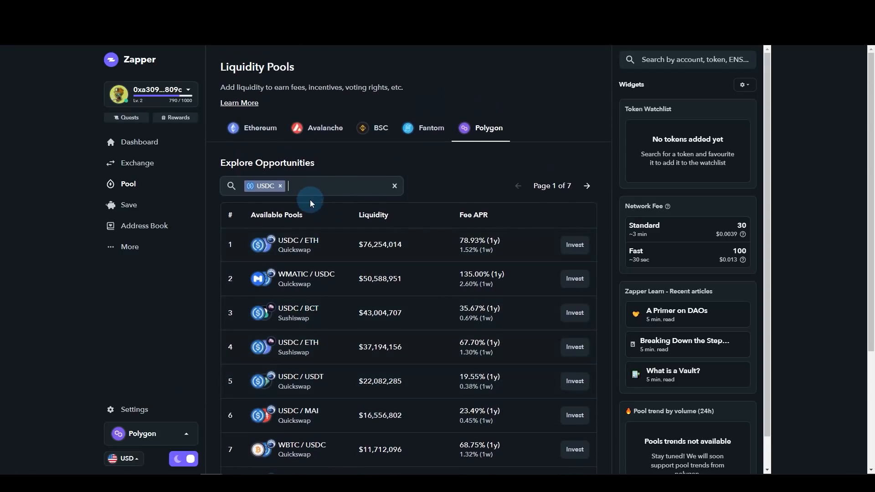
scroll(322, 336, down, 2)
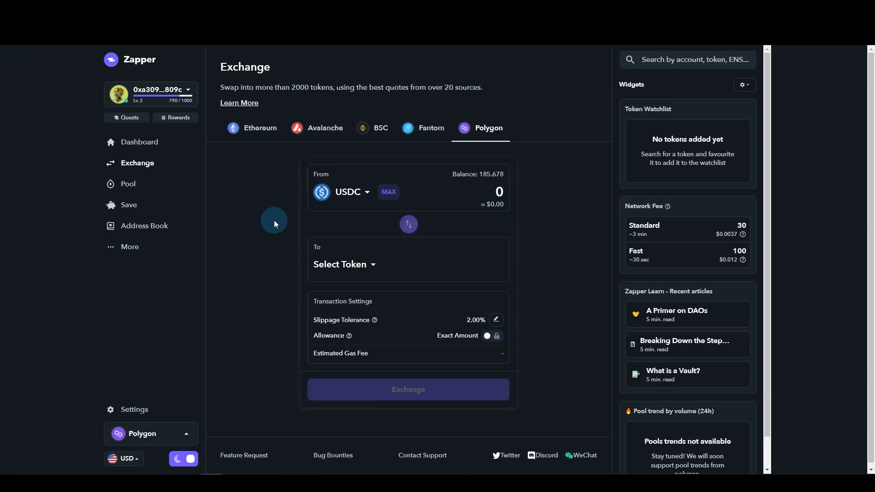
Step: Set up an exchange of 50 USDC for MATIC on the Polygon network
click(358, 194)
click(348, 222)
click(335, 264)
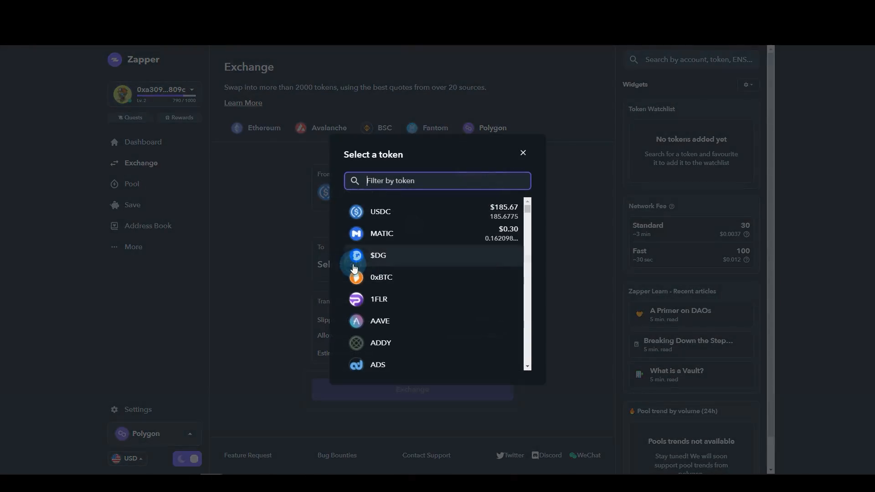
click(399, 238)
click(487, 191)
text(50)
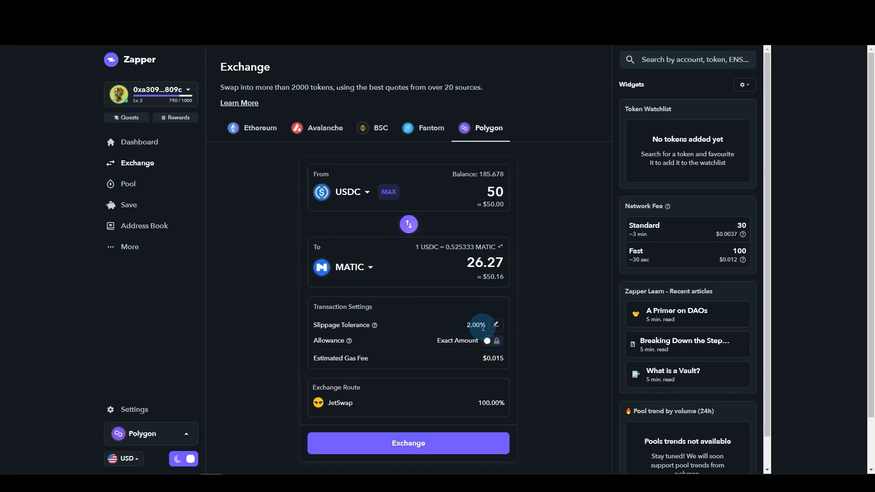
Step: Submit the USDC to MATIC exchange and confirm the transaction in the wallet
scroll(442, 335, down, 1)
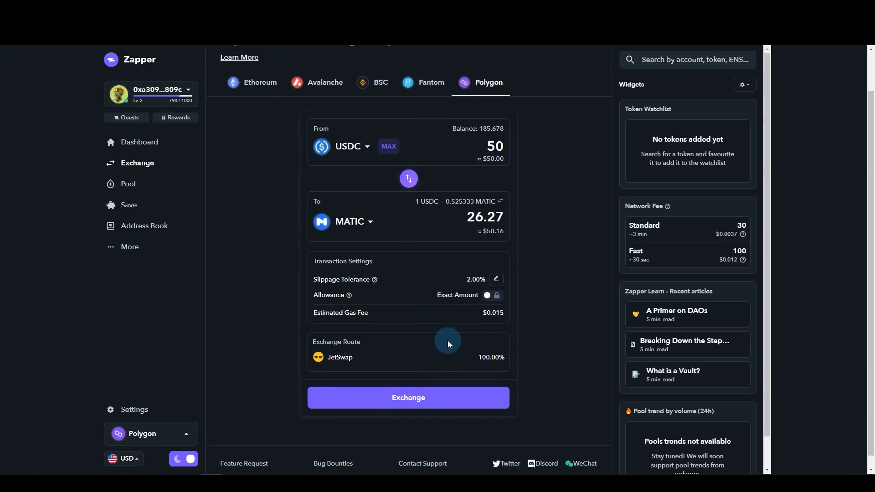
click(410, 401)
scroll(807, 210, down, 2)
right_click(808, 210)
click(766, 195)
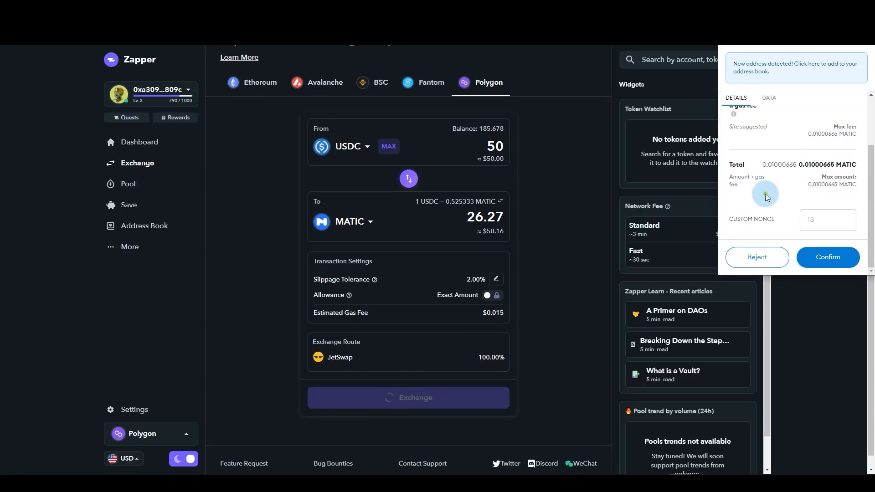
click(823, 254)
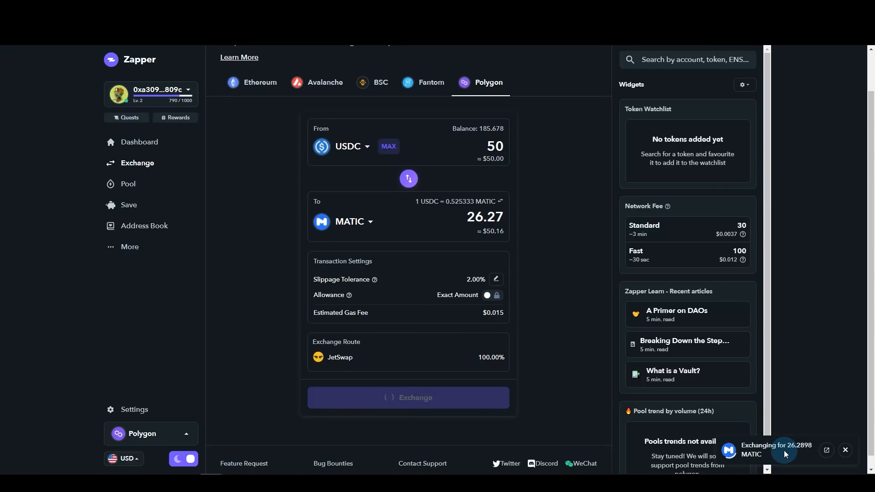
scroll(267, 190, up, 1)
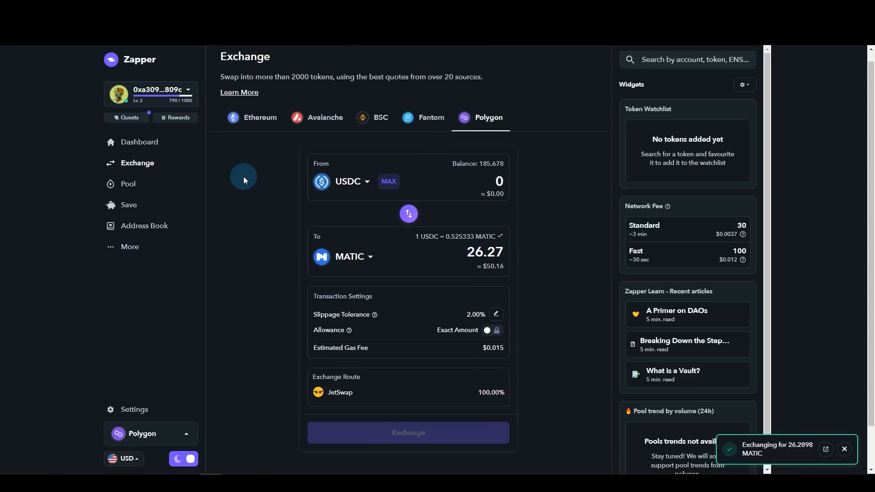
Step: Claim the weekly Exchange quest on the Quests page and dismiss the reward message
click(123, 116)
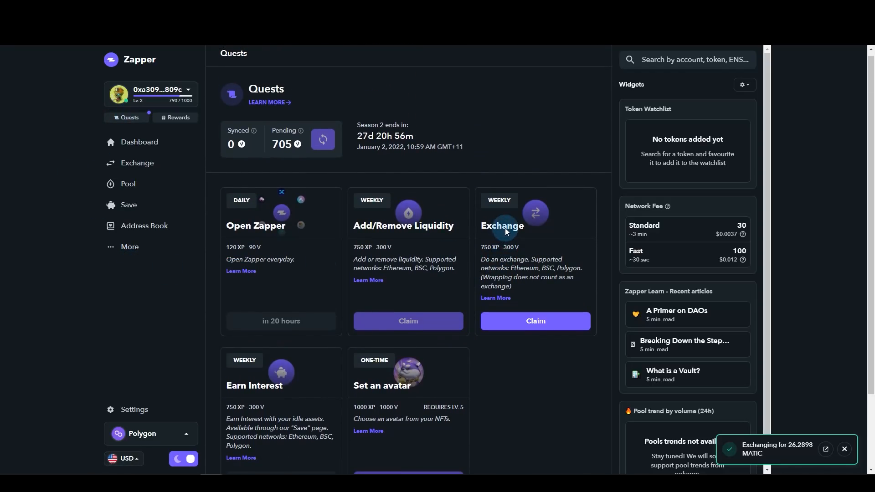
click(532, 322)
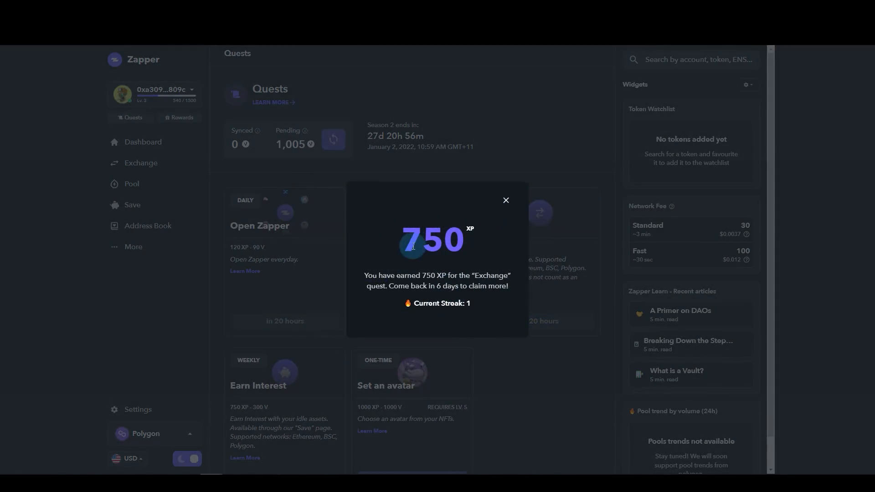
click(506, 200)
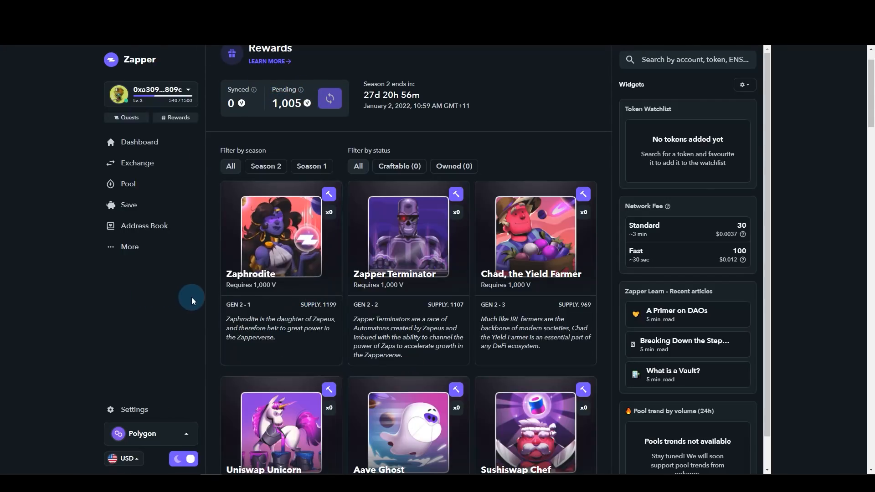
Step: Look through the NFT cards on the Rewards page, including their V requirements and supplies
scroll(337, 285, down, 2)
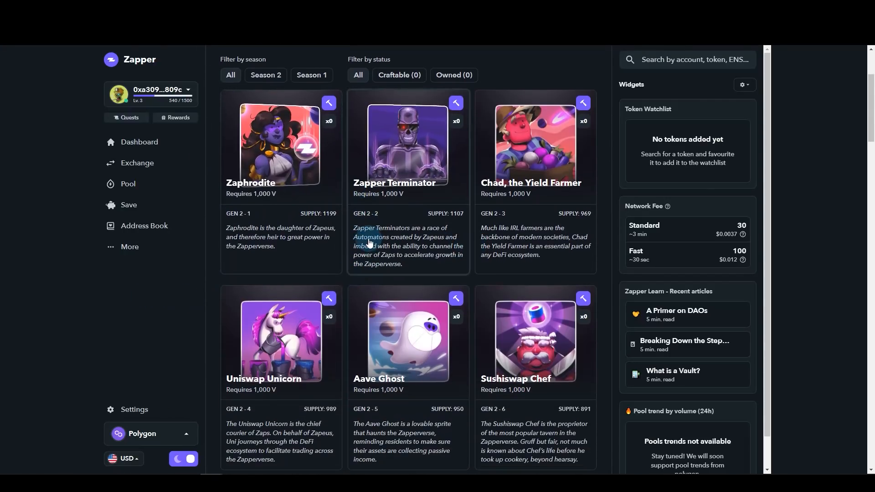
scroll(351, 248, up, 3)
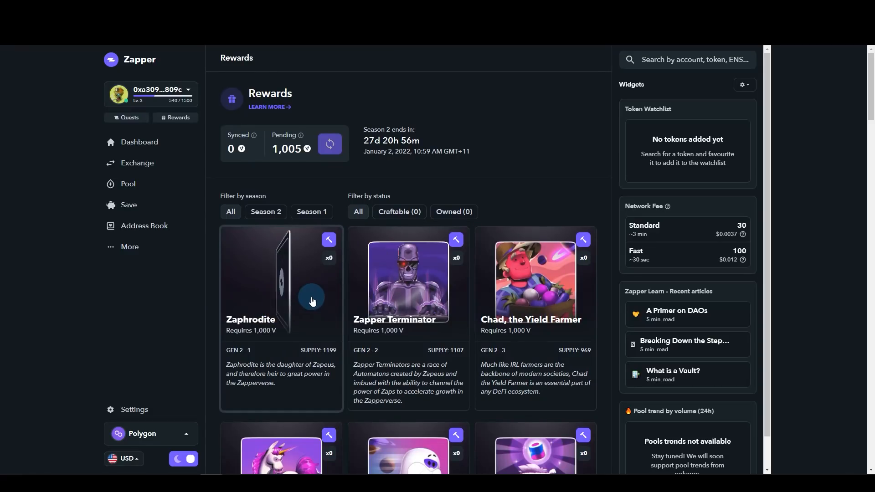
scroll(274, 269, down, 2)
scroll(273, 268, down, 1)
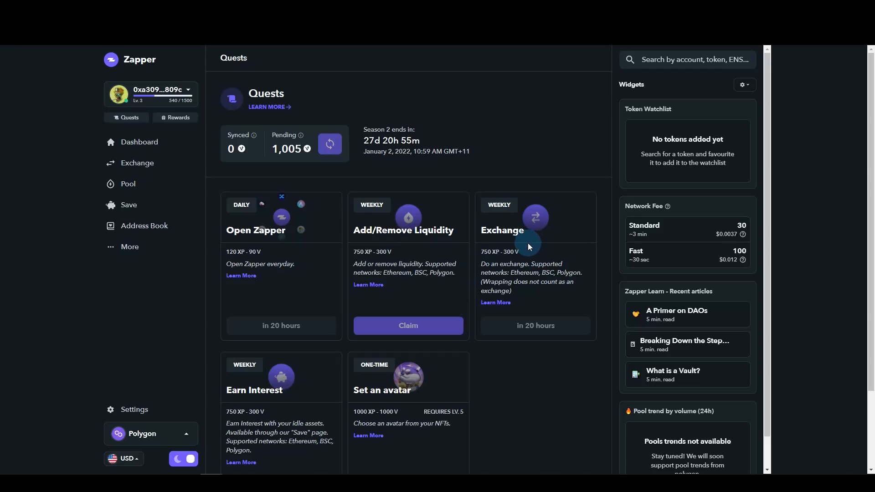
Step: Try switching the Exchange page to Avalanche and another network, declining each wallet request
click(136, 164)
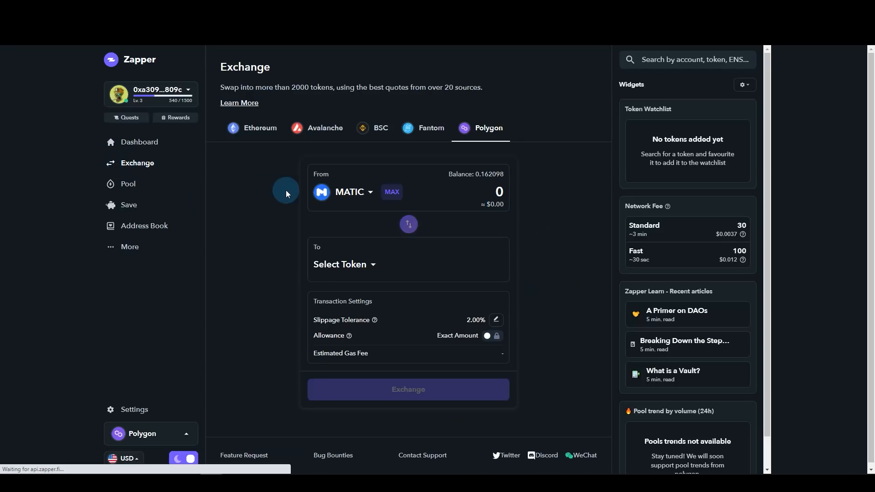
click(311, 137)
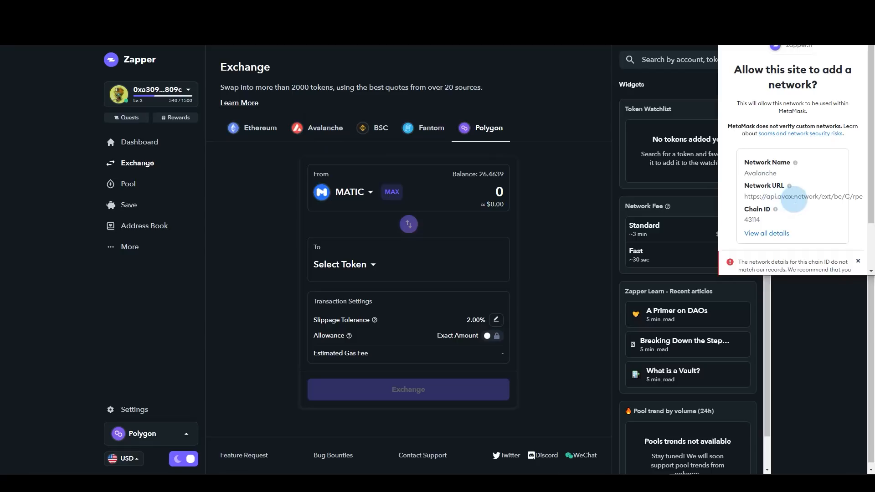
scroll(793, 201, down, 2)
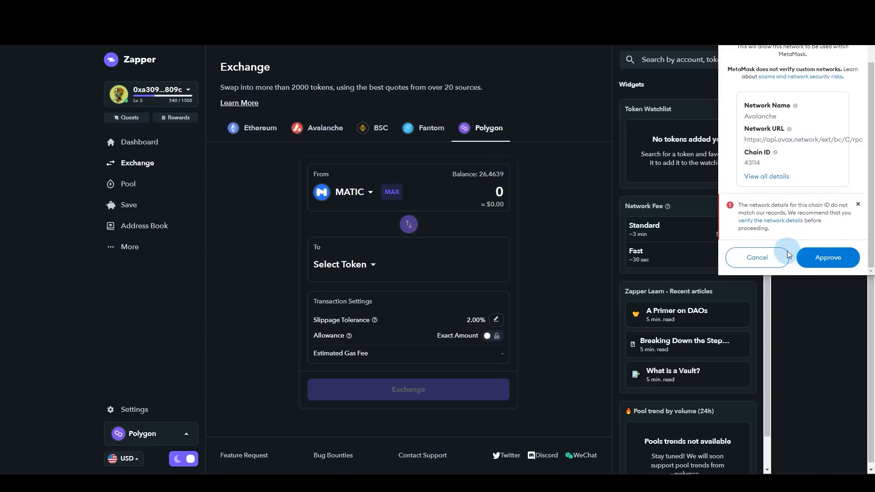
click(762, 256)
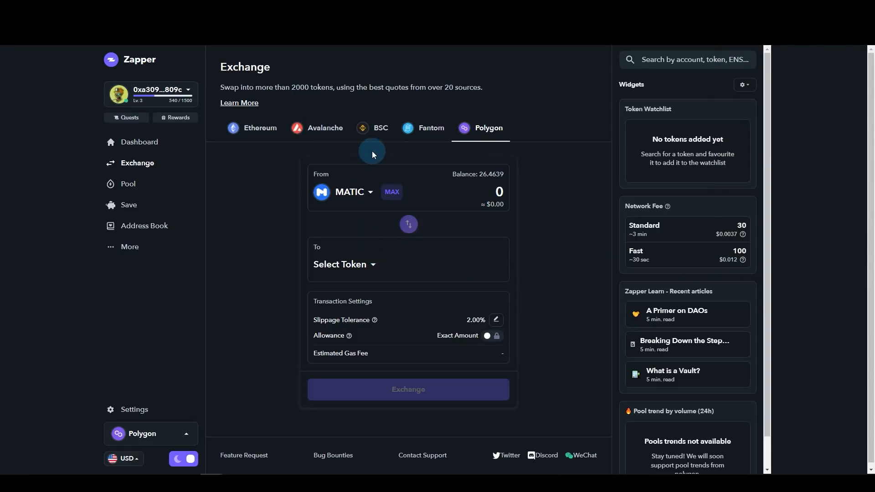
click(404, 128)
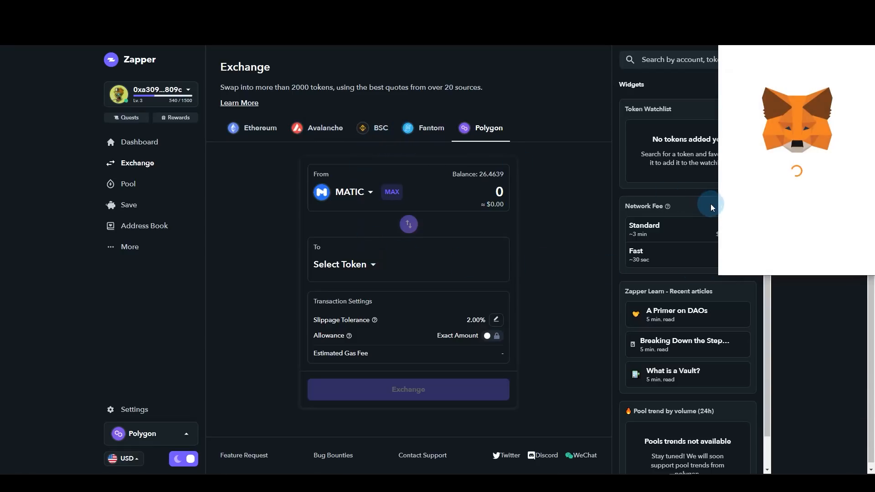
click(762, 256)
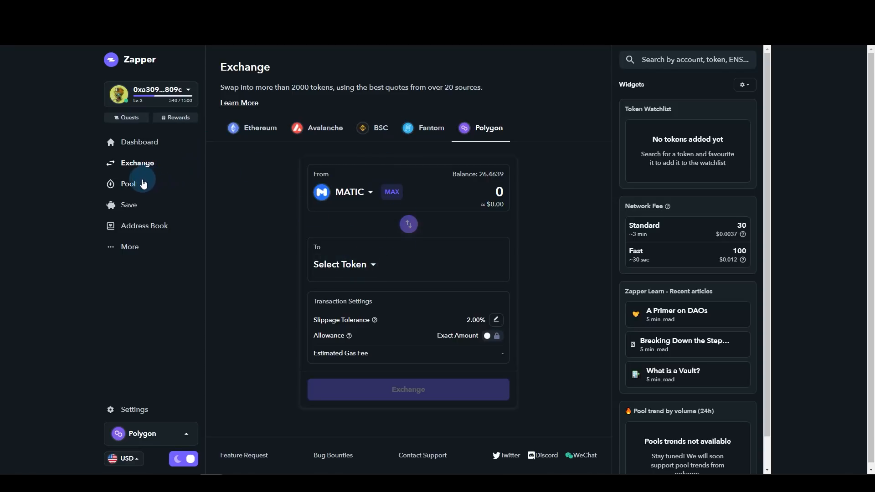
Step: Return to the Quests page and review the remaining weekly quests, such as Add/Remove Liquidity
click(138, 143)
click(127, 117)
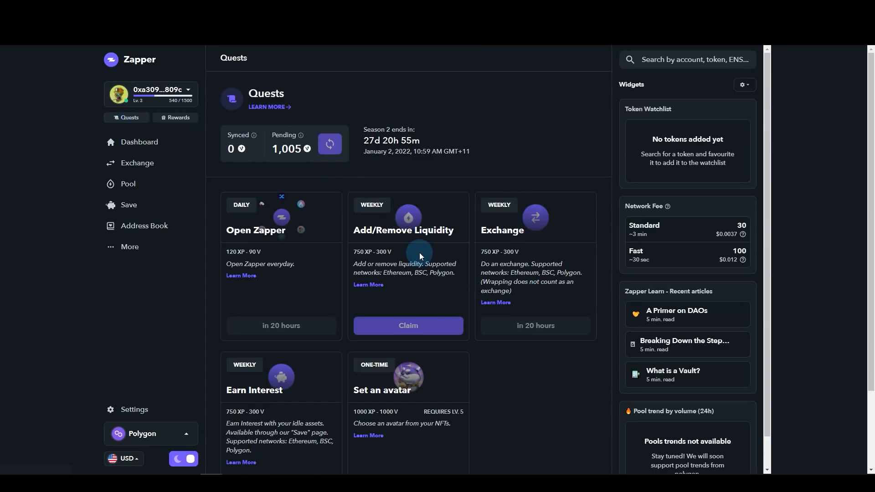
scroll(389, 189, down, 2)
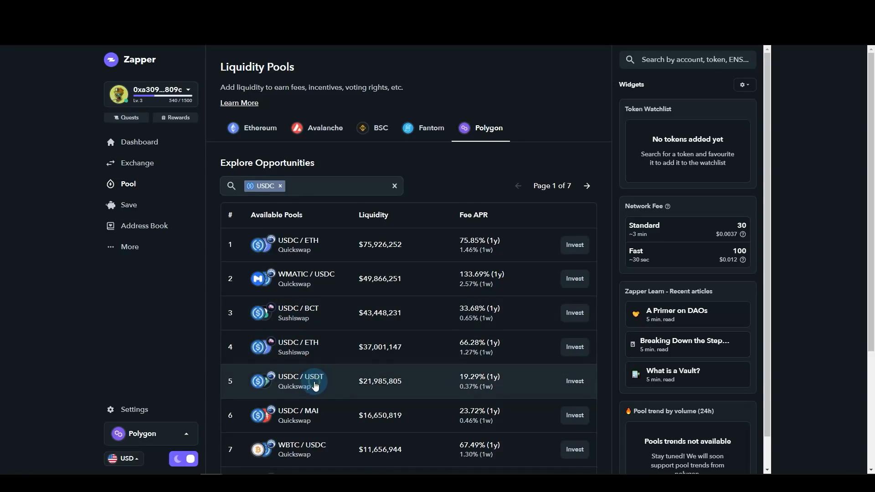
Step: Open the Quickswap USDC / USDT pool for investing and enter 50 USDC as the amount to add
click(315, 387)
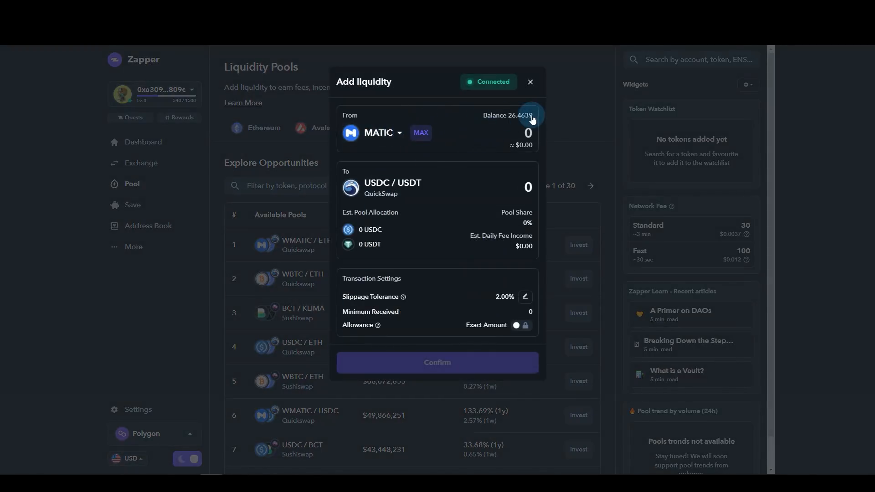
click(383, 137)
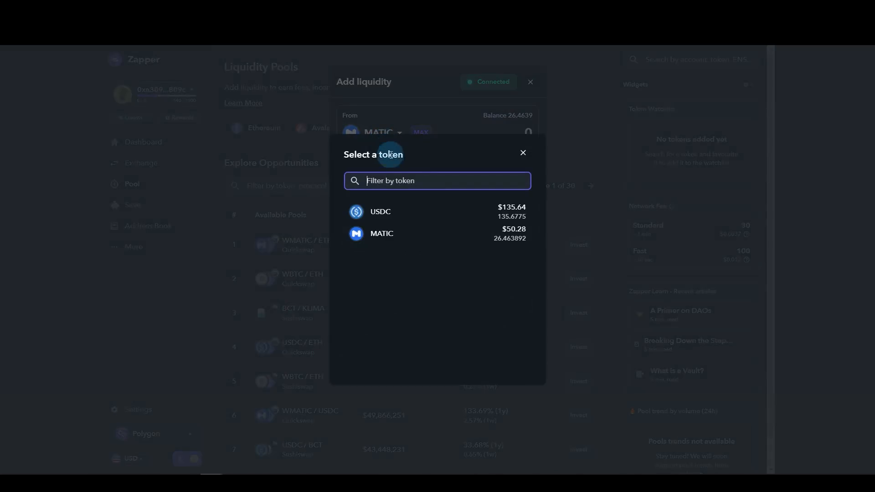
click(400, 219)
click(511, 126)
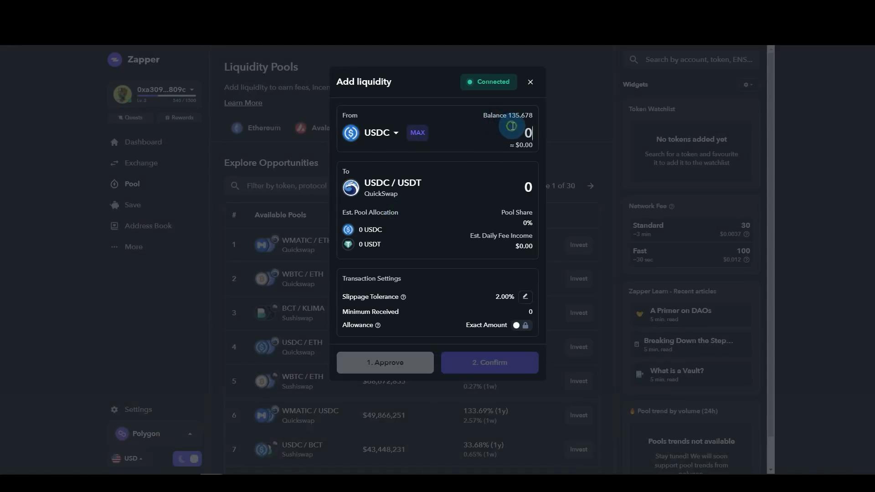
text(50)
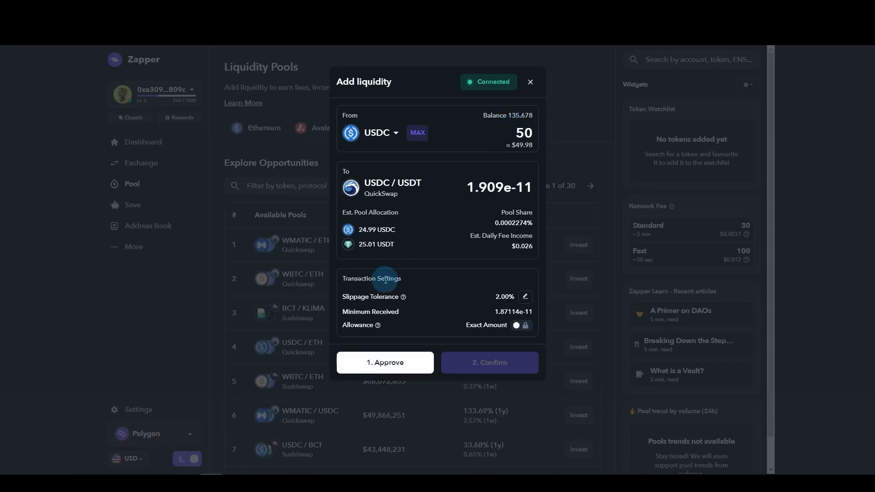
Step: Examine the entered amount and the estimated USDC and USDT pool allocation, and close the Add liquidity dialog without approving
drag(497, 136, 530, 135)
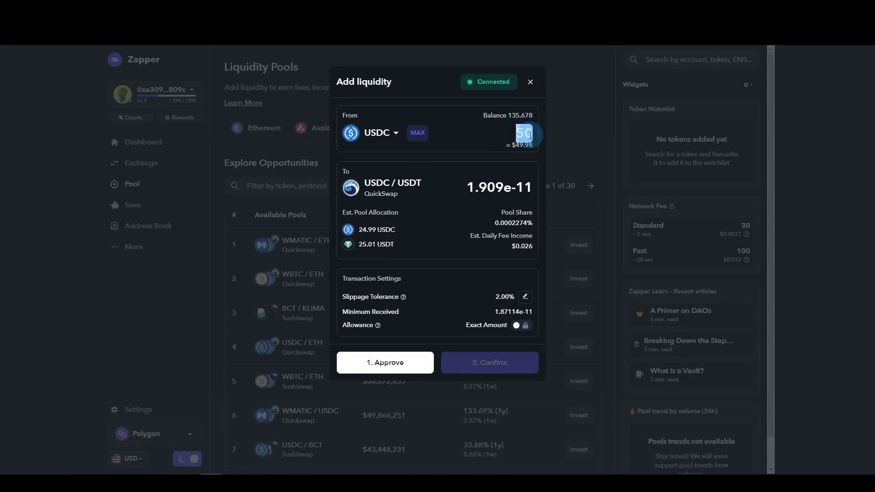
click(359, 231)
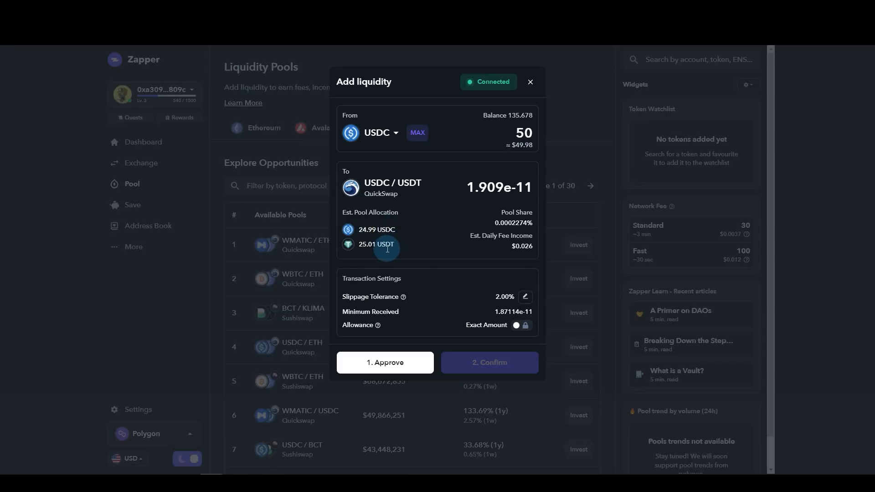
double_click(525, 133)
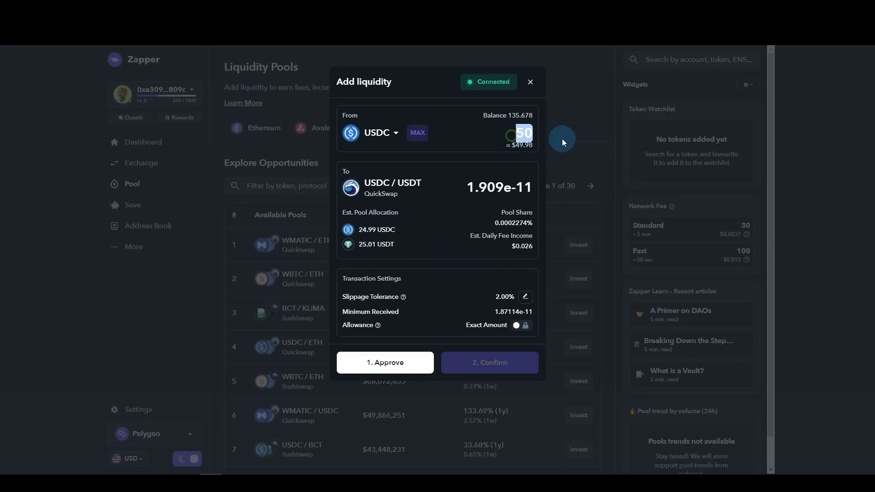
click(513, 136)
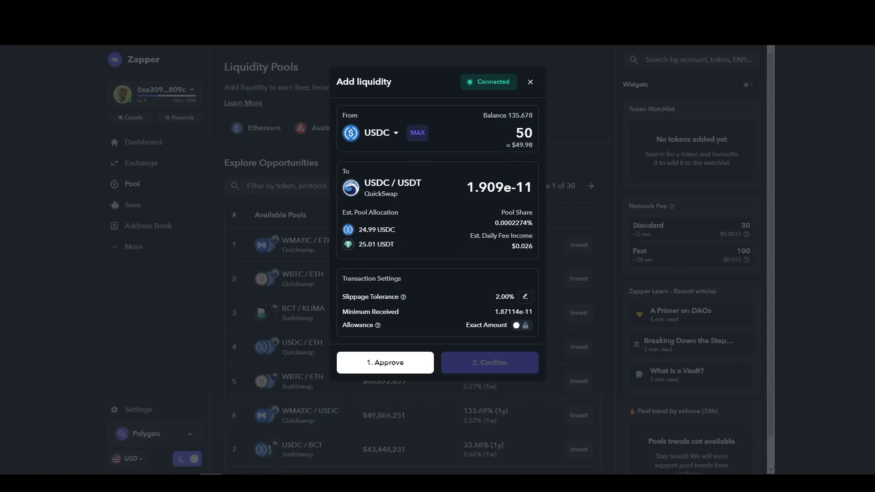
click(529, 82)
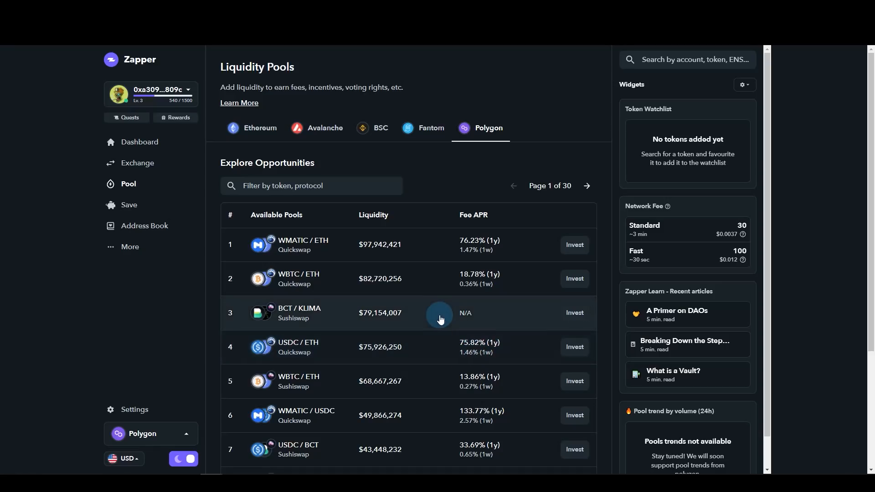
Step: Look over the first page of available Polygon liquidity pools with their liquidity and fee APRs
scroll(439, 308, down, 3)
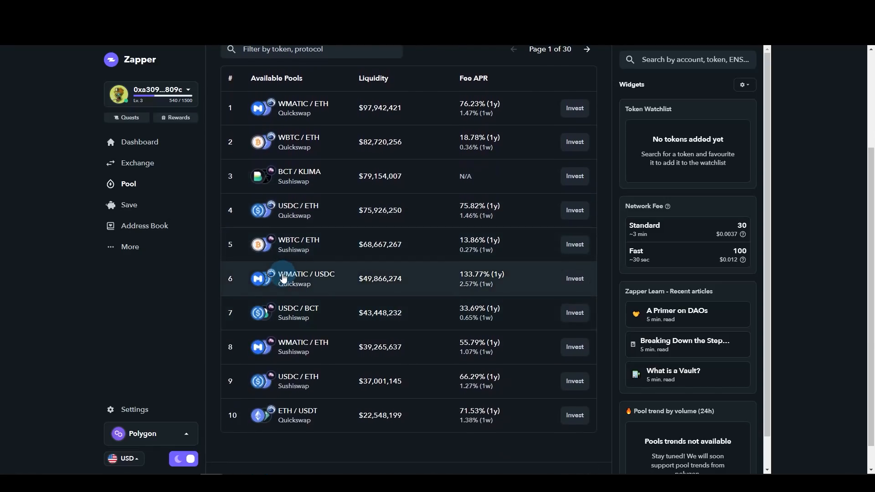
scroll(445, 273, down, 1)
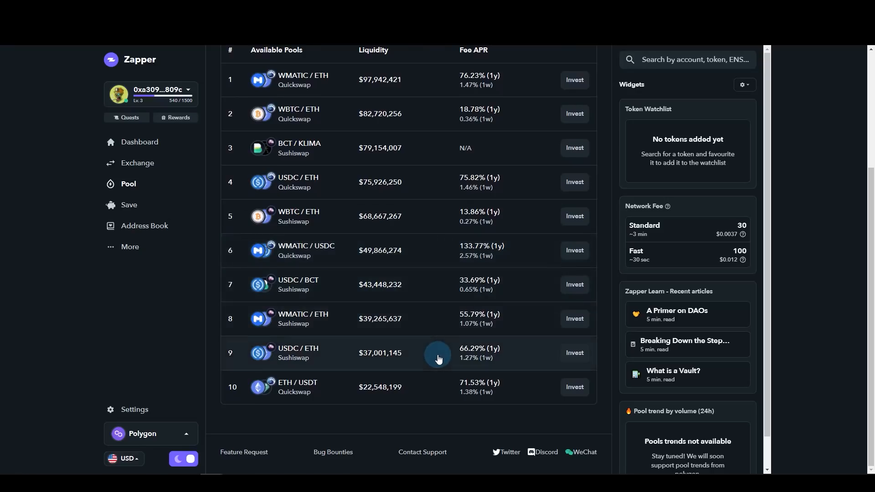
Step: Compare the token pairs, protocols and fee APRs of the ten Polygon pools listed under Explore Opportunities
scroll(441, 356, up, 4)
scroll(449, 355, down, 1)
scroll(445, 353, up, 1)
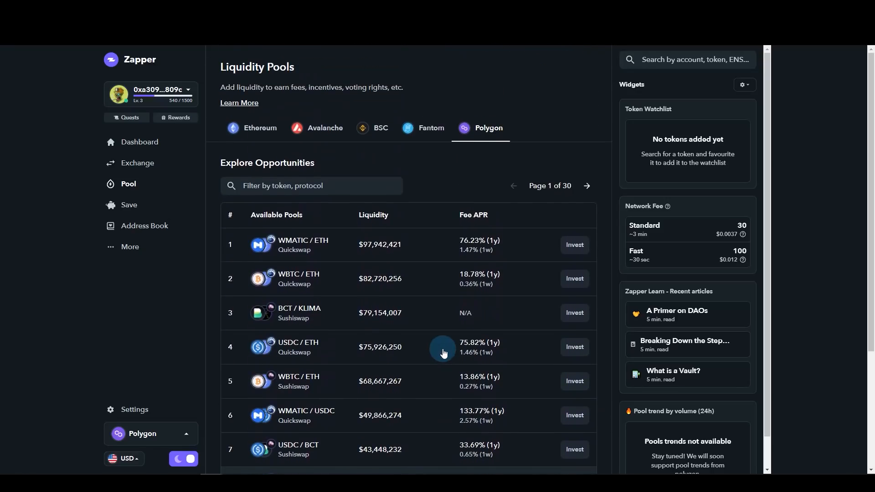
scroll(456, 355, down, 1)
scroll(319, 387, down, 2)
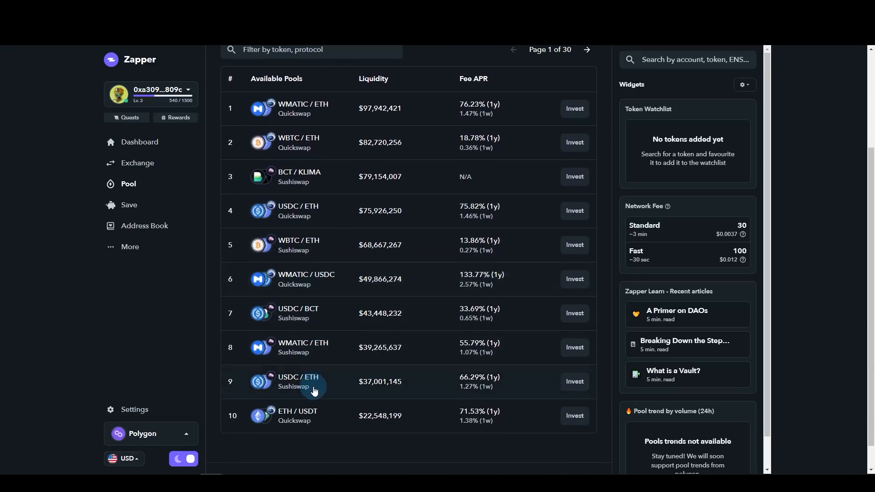
scroll(312, 276, up, 2)
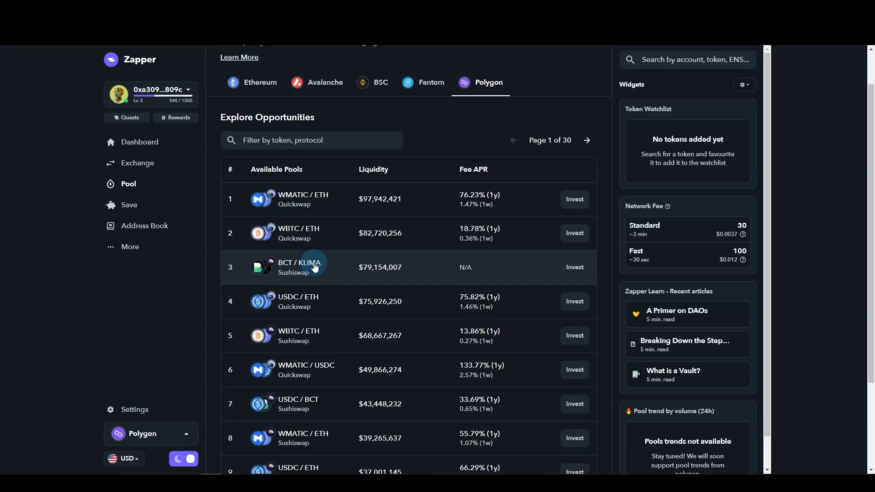
scroll(316, 264, down, 3)
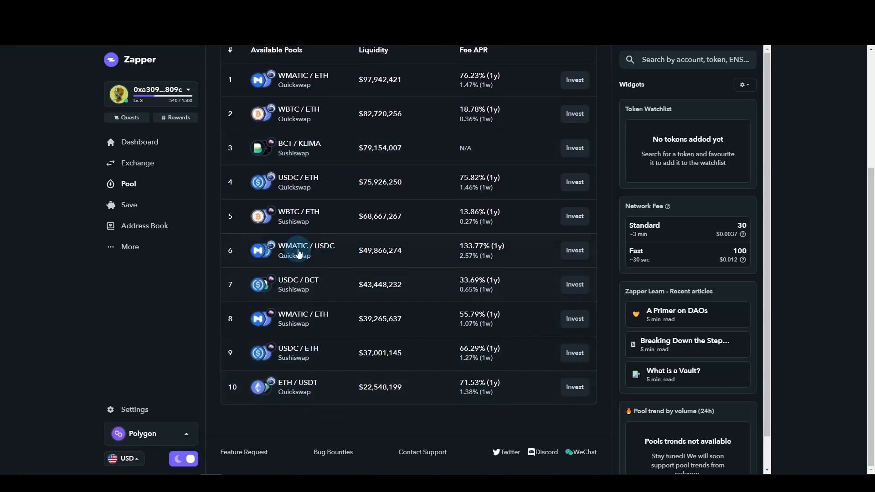
scroll(283, 250, up, 1)
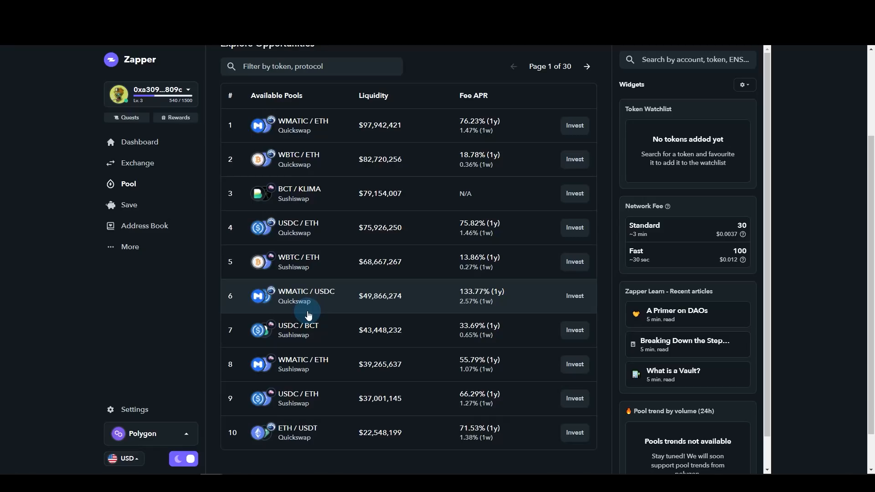
Step: Filter the Polygon pools by the USDC token and open the Quickswap USDC / USDT pool for investing
scroll(319, 231, up, 1)
click(269, 109)
text(usd)
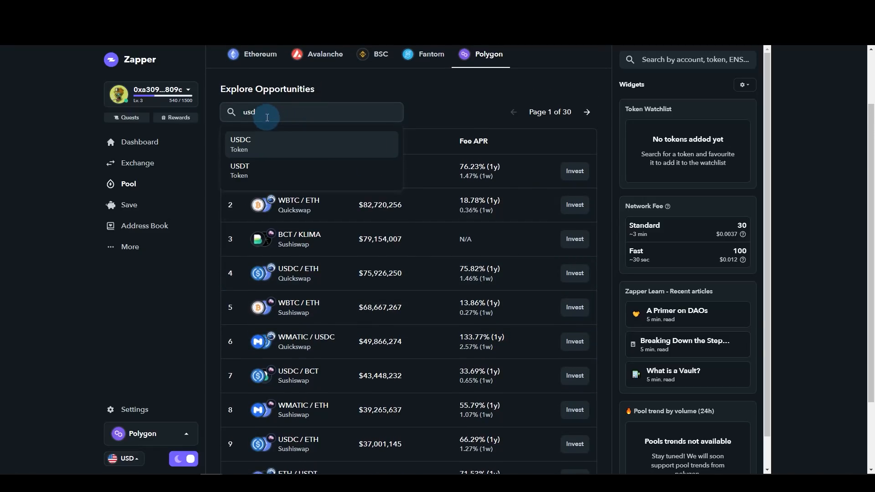
click(258, 137)
scroll(572, 260, down, 1)
click(574, 262)
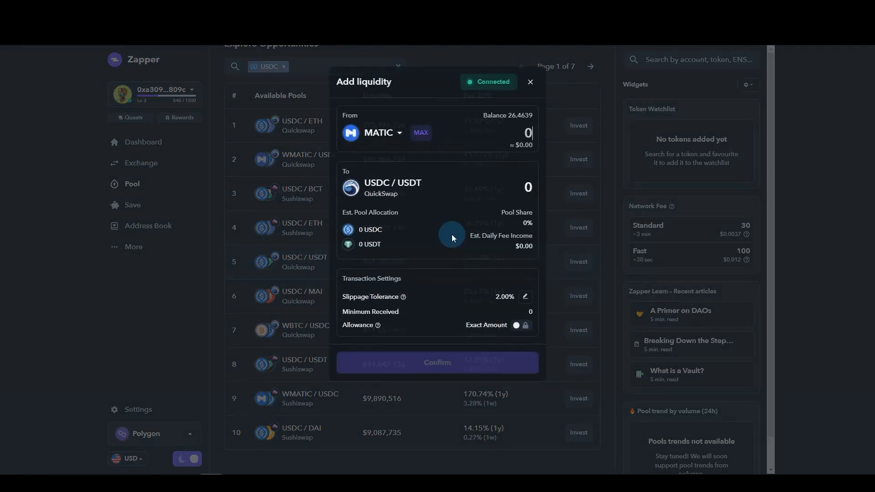
Step: Choose USDC as the token to pay with and set the amount to add to 50
click(503, 141)
text(50)
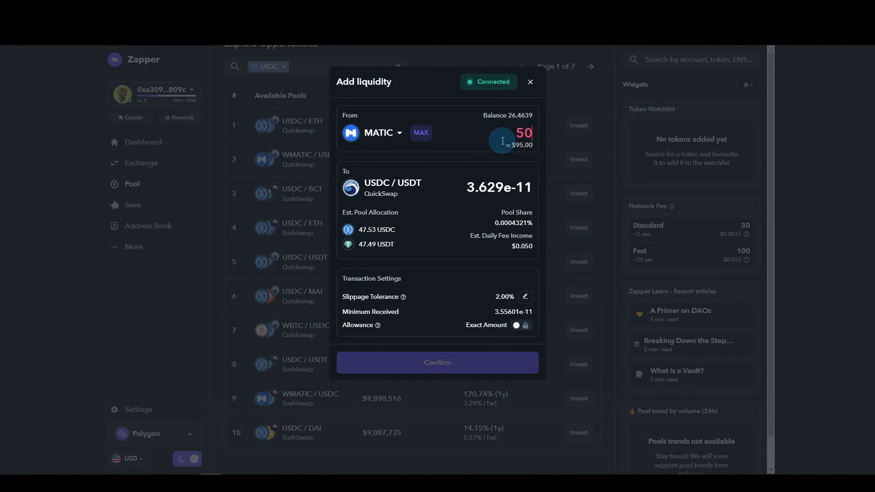
click(383, 133)
click(398, 208)
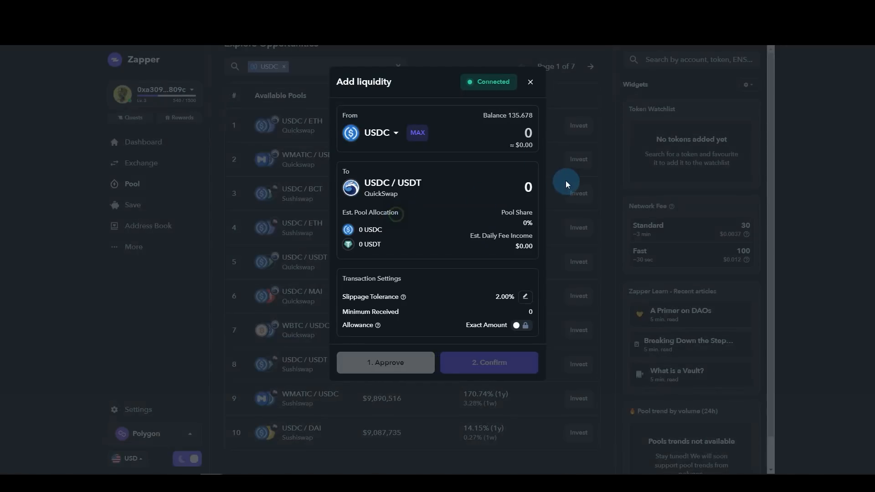
click(501, 127)
text(50)
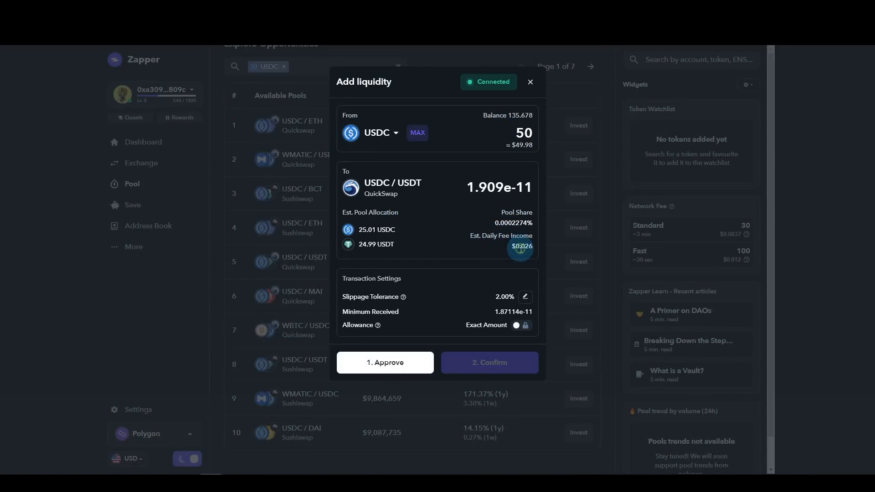
Step: Approve Zapper's access to USDC for the liquidity deposit and confirm the permission request in the MetaMask wallet
click(387, 365)
scroll(794, 200, down, 2)
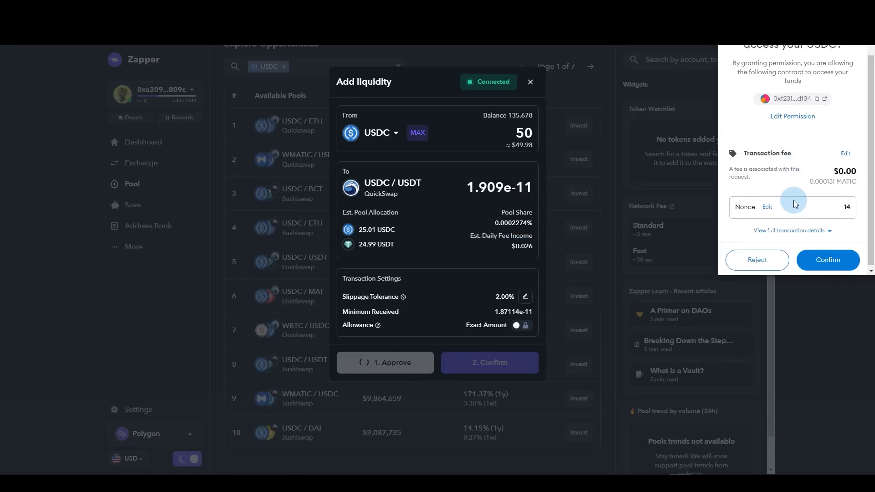
click(826, 259)
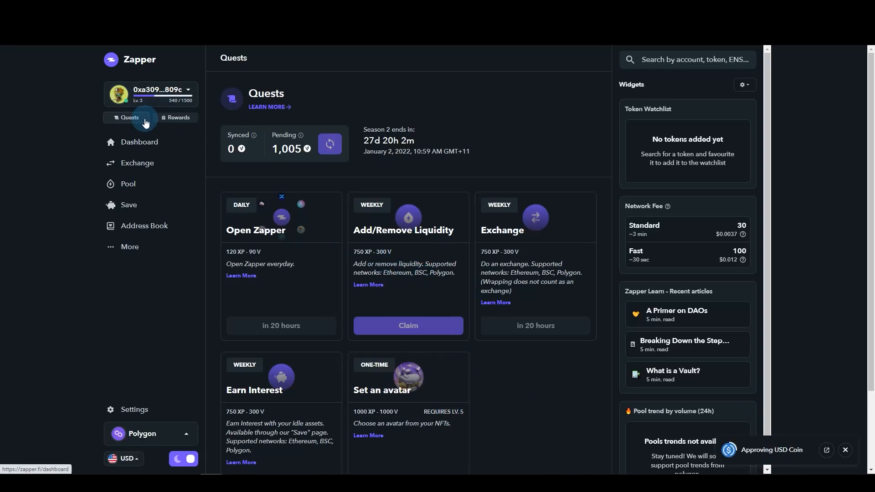
Step: Open the Rewards page and try to sync the pending V points while on the Polygon network
click(170, 120)
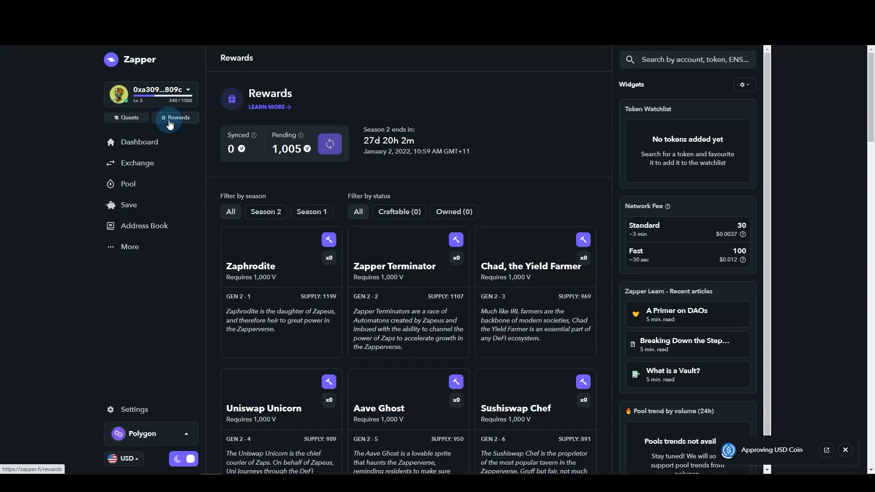
click(358, 245)
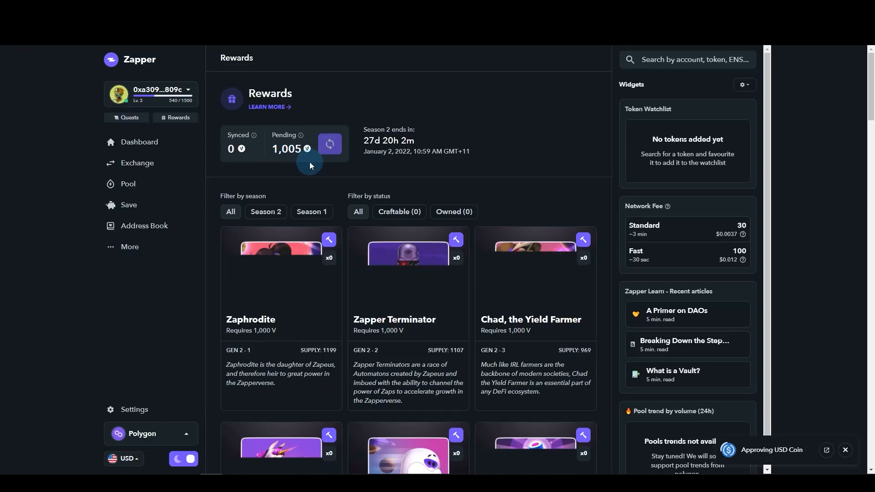
click(329, 144)
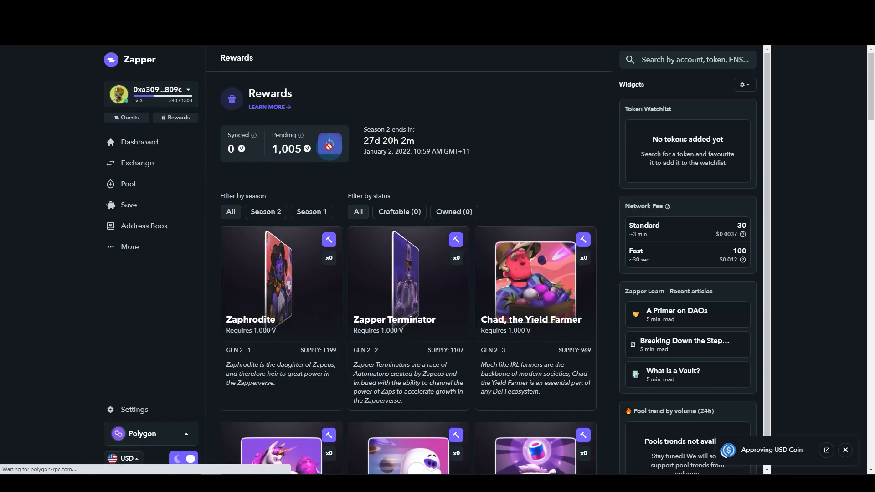
Step: Switch the network from Polygon to Ethereum and allow the change to Ethereum Mainnet in MetaMask
click(180, 435)
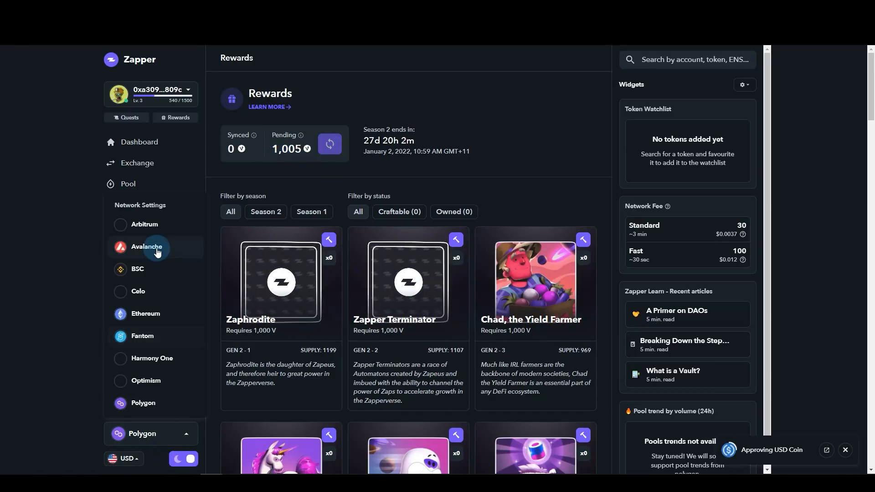
click(153, 314)
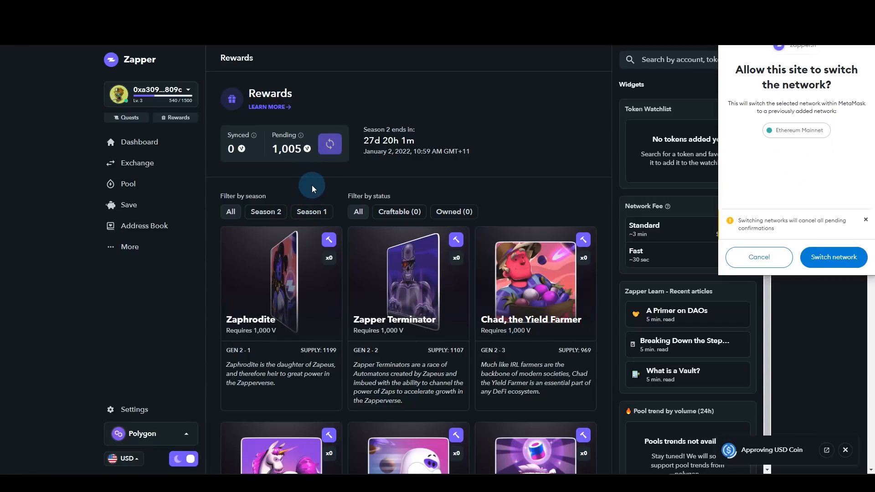
click(829, 257)
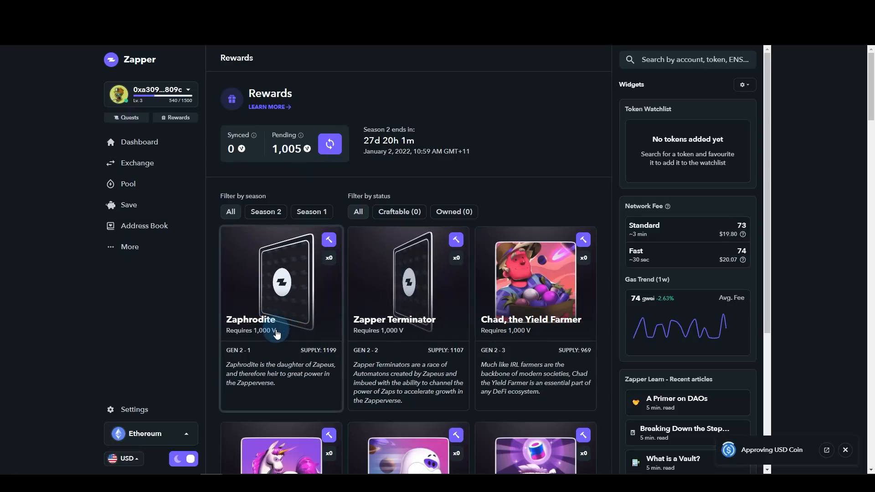
Step: Request syncing of the pending V points on Ethereum and sign the Zapper message in MetaMask
scroll(279, 324, down, 3)
scroll(292, 324, up, 3)
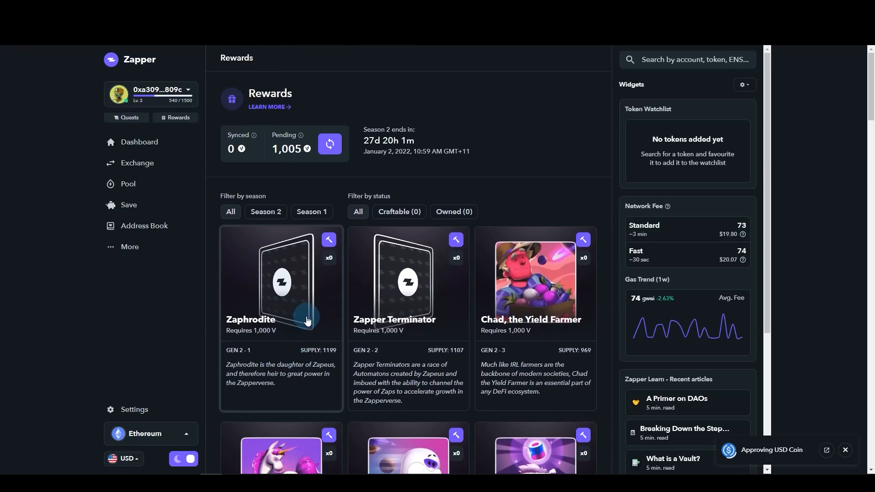
click(327, 151)
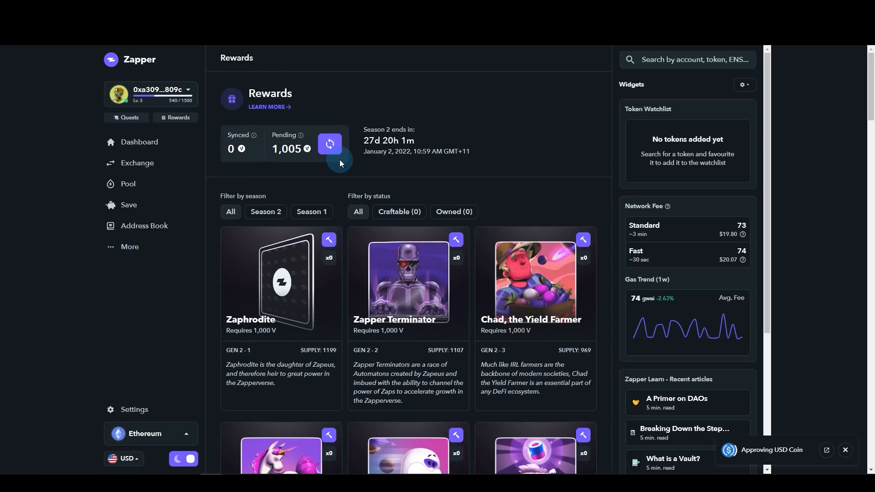
click(815, 182)
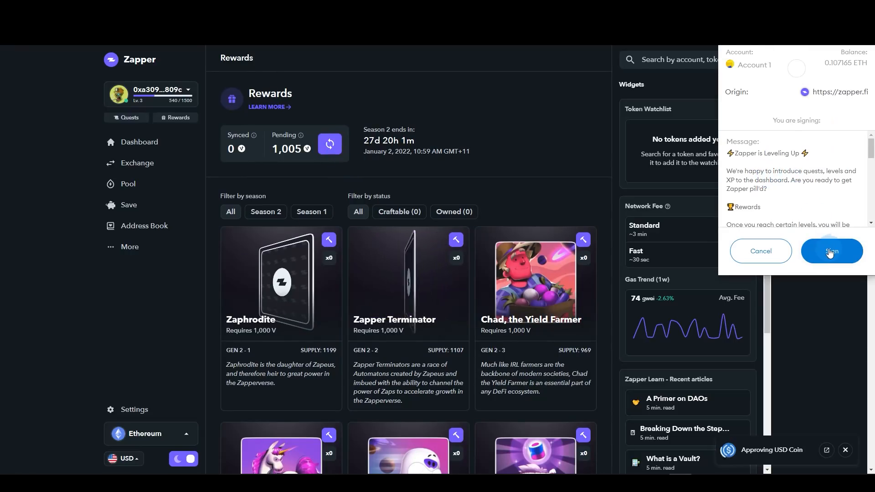
click(824, 258)
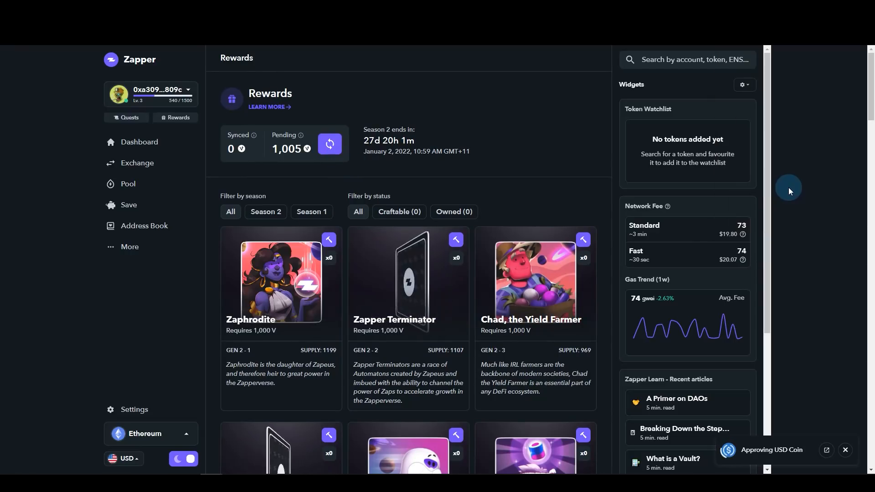
click(809, 323)
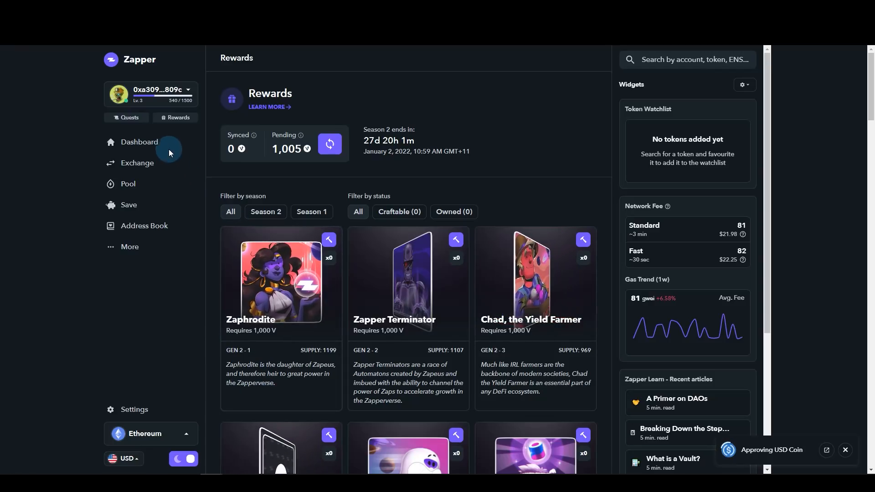
Step: Open the Dashboard and review the portfolio's net worth and its breakdown by category, network and protocol
click(154, 148)
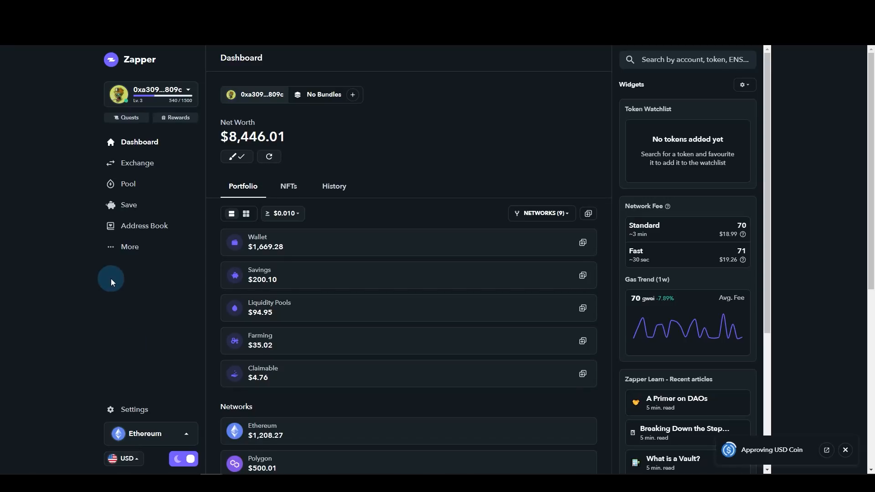
scroll(125, 291, down, 5)
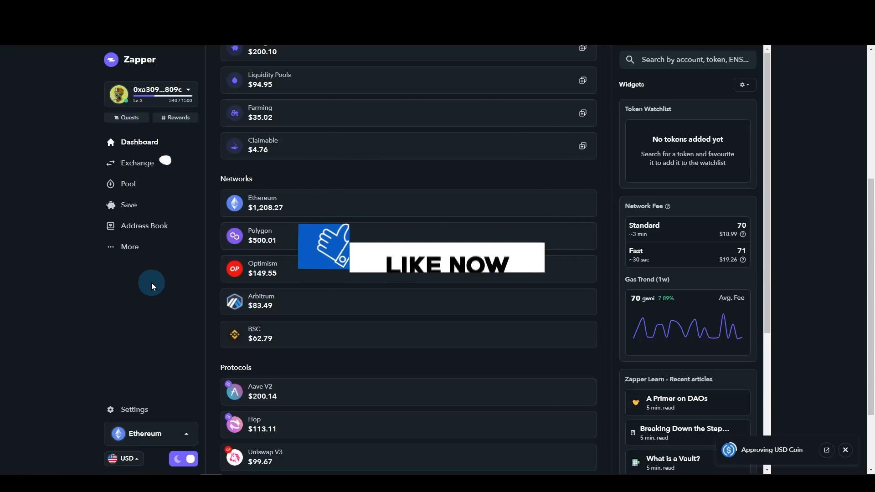
scroll(151, 282, up, 3)
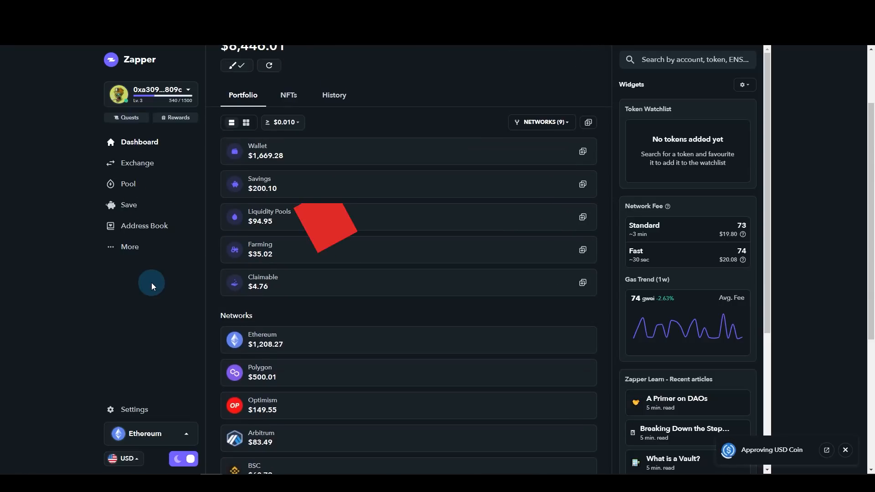
scroll(151, 282, up, 2)
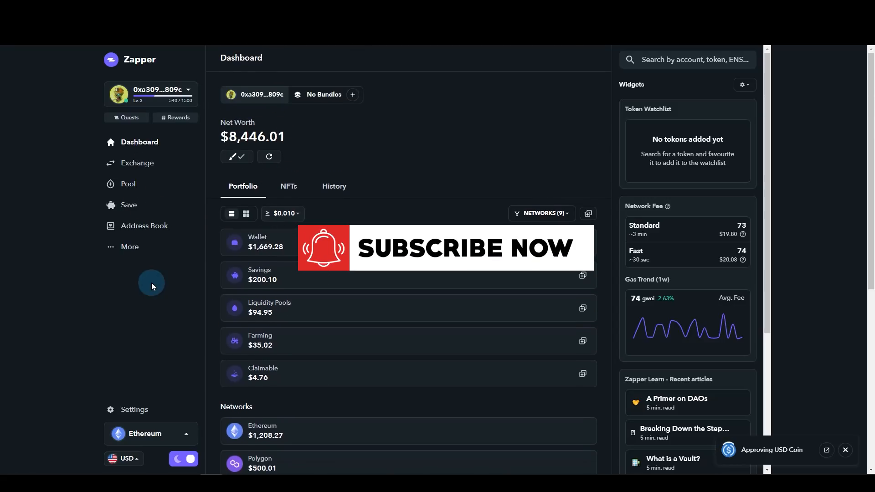
scroll(152, 283, down, 2)
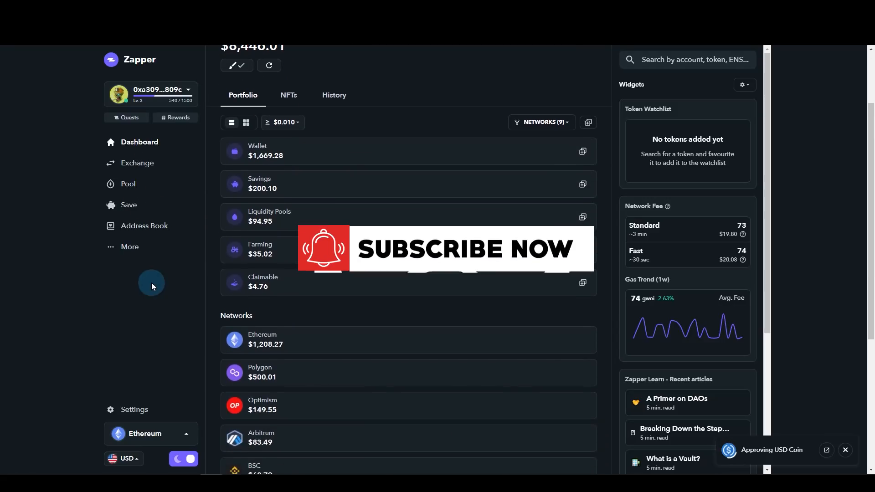